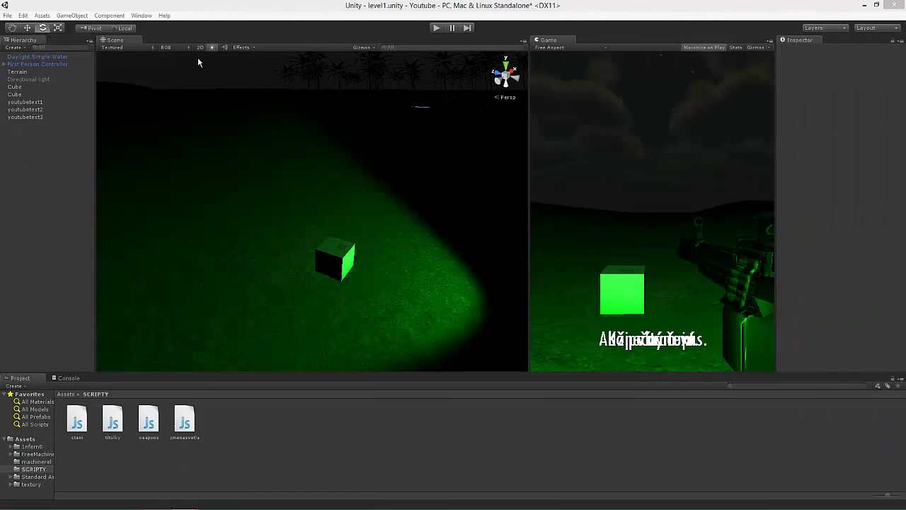
Turn on default Scene lighting, fly over the terrain, and show the top-level Assets folder.
click(213, 46)
mouse_move(292, 270)
right_down()
mouse_move(378, 298)
mouse_move(232, 252)
mouse_move(368, 234)
right_up()
key(w)
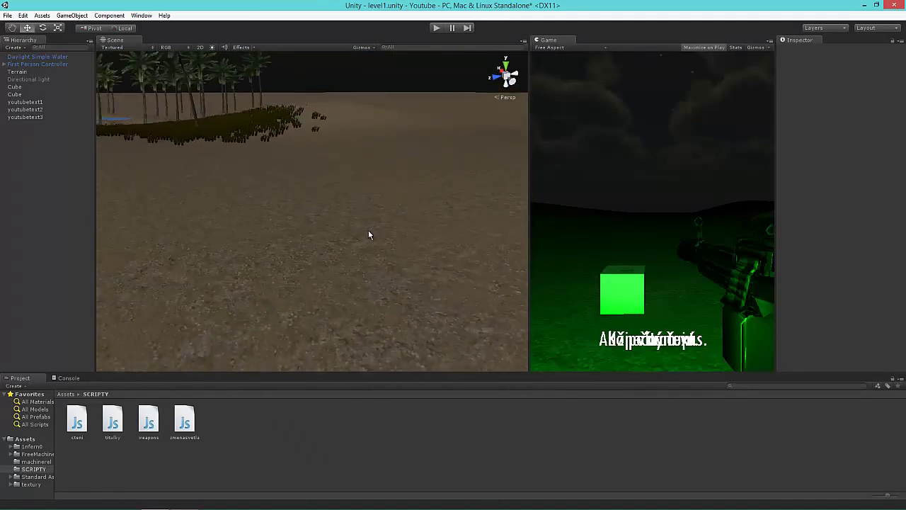
mouse_move(369, 230)
right_down()
mouse_move(222, 264)
mouse_move(218, 306)
mouse_move(262, 262)
right_up()
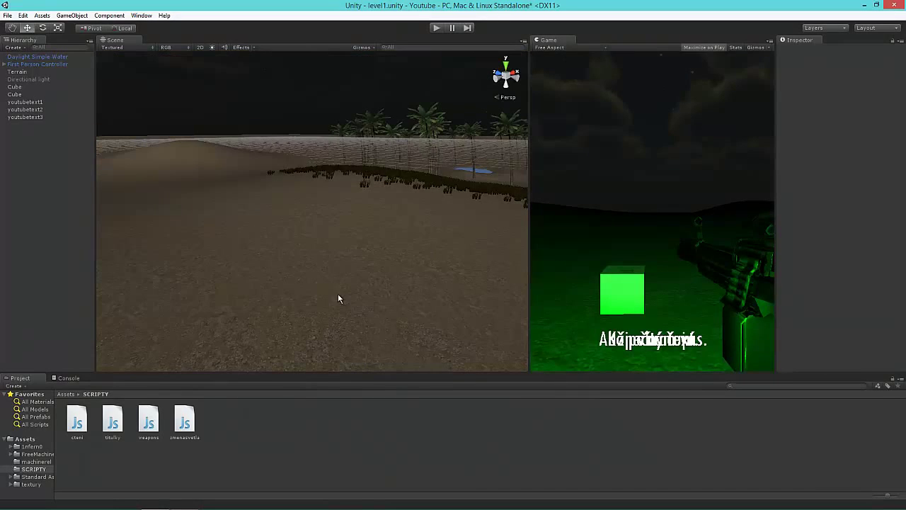
right_drag(344, 298, 404, 367)
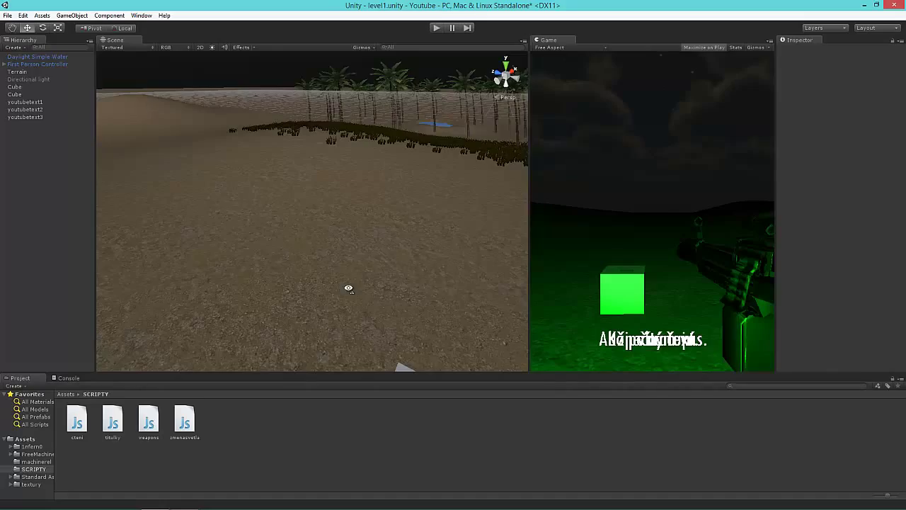
mouse_move(349, 289)
right_down()
mouse_move(302, 264)
mouse_move(306, 277)
right_up()
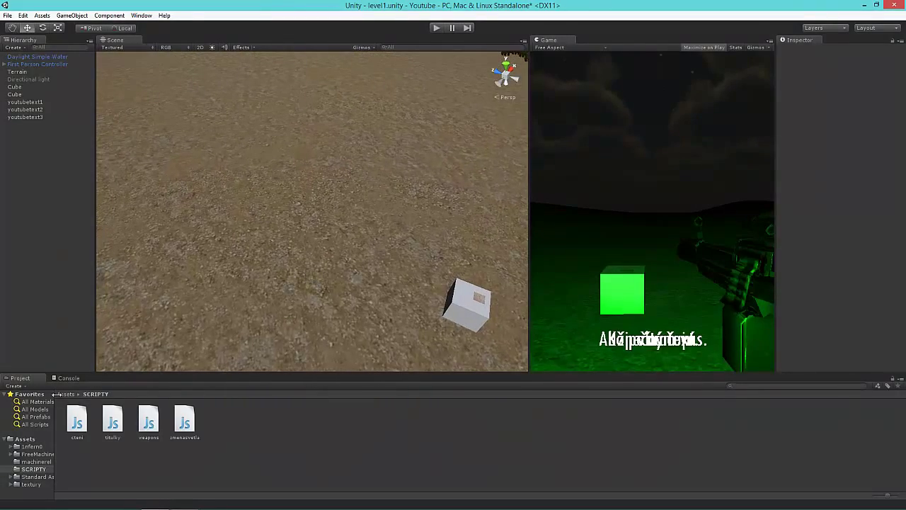
click(63, 395)
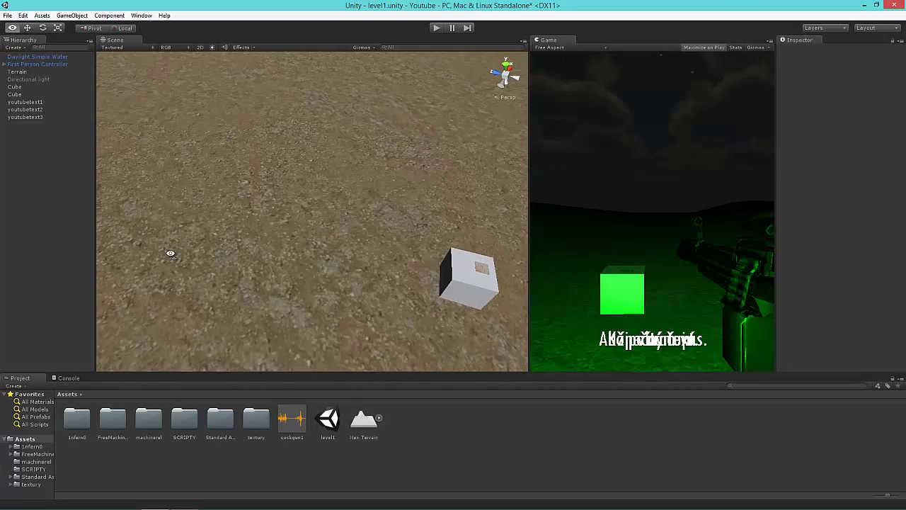
right_drag(121, 259, 172, 213)
Add a new cube and place it on the terrain ground.
click(68, 15)
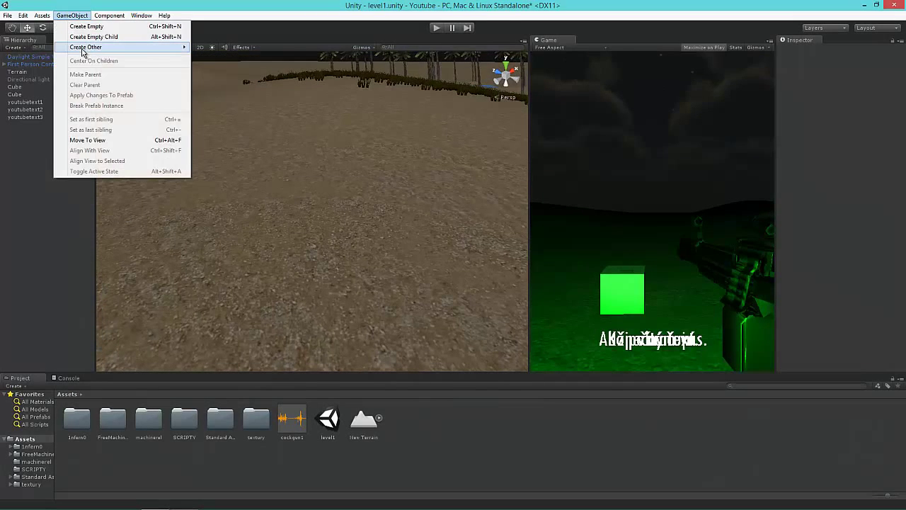
mouse_move(87, 48)
click(227, 147)
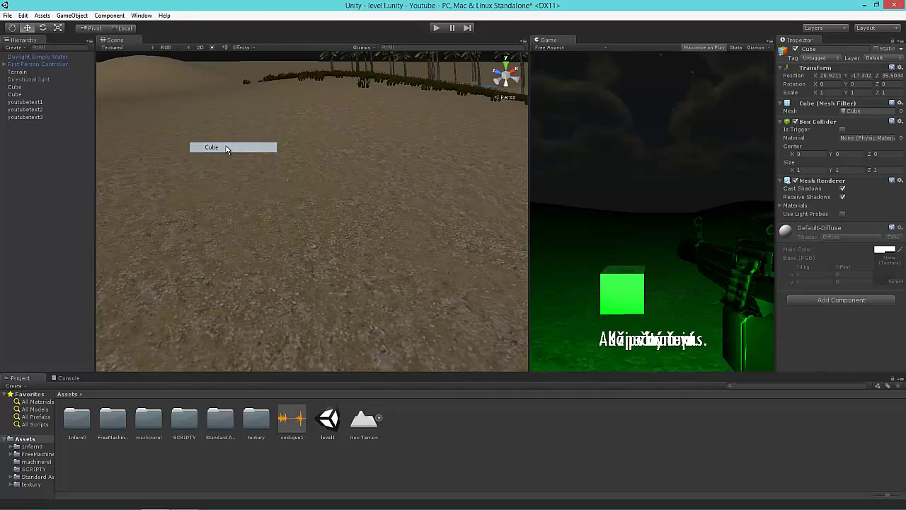
mouse_move(303, 170)
mouse_down()
mouse_move(303, 154)
mouse_move(260, 185)
mouse_up()
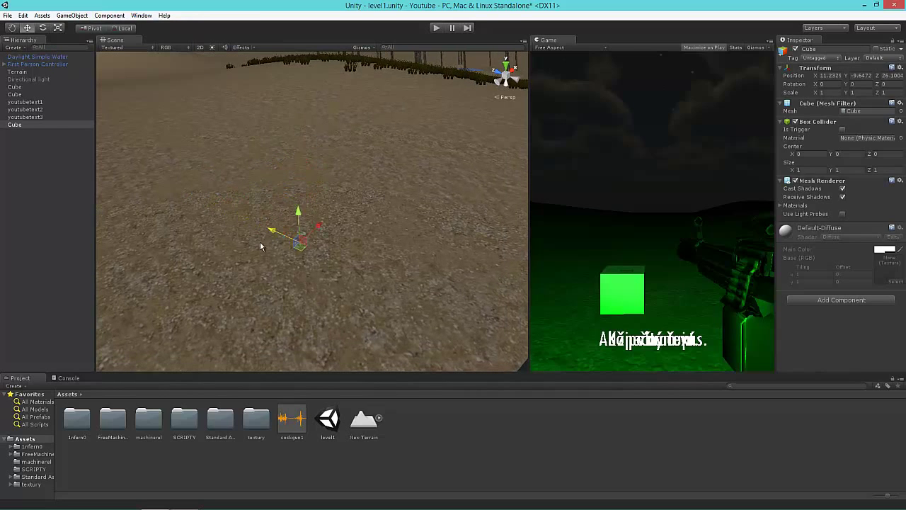
mouse_move(200, 201)
mouse_down()
mouse_move(317, 241)
mouse_move(336, 154)
mouse_move(156, 243)
mouse_move(253, 241)
mouse_up()
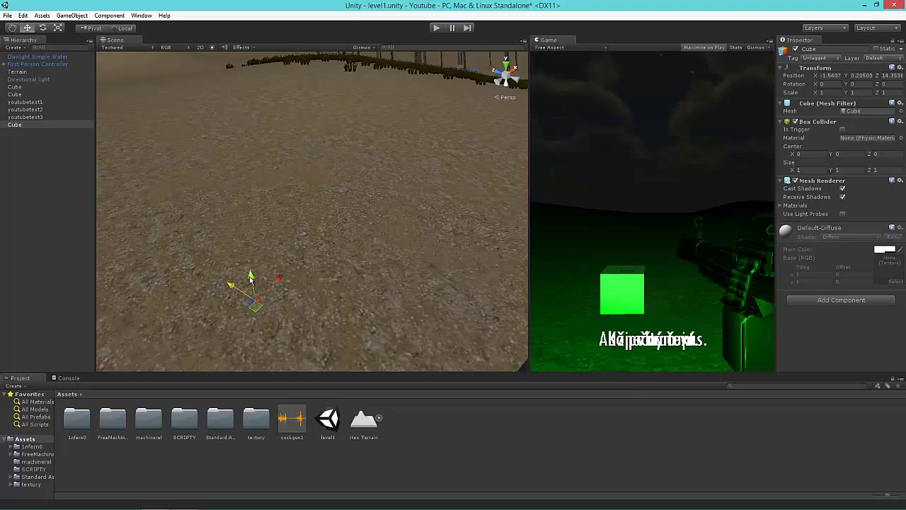
Scale the cube into a tall pillar of about 0.416 × 5.124 × 0.369.
click(58, 28)
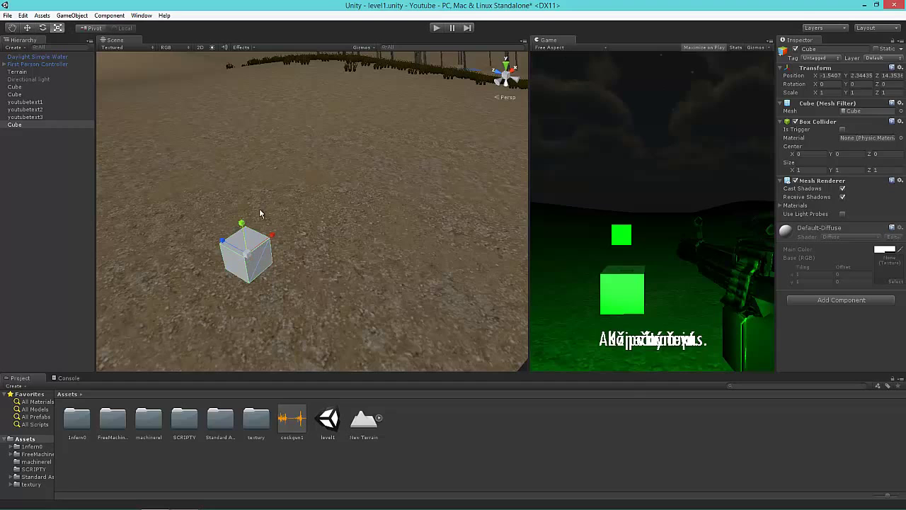
drag(241, 224, 228, 112)
mouse_move(277, 236)
mouse_down()
mouse_move(215, 243)
mouse_move(244, 248)
mouse_move(263, 237)
mouse_move(234, 184)
mouse_up()
key(w)
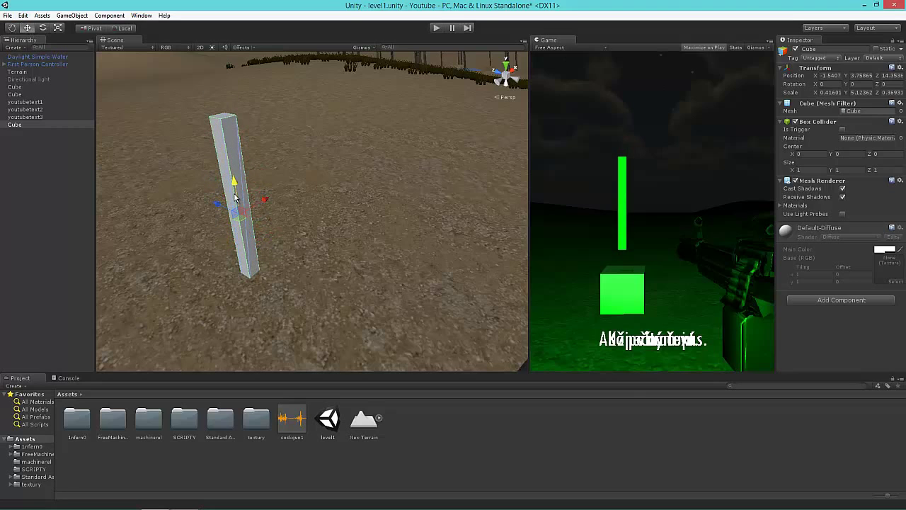
Add a second cube and move it up beside the pillar's top.
click(71, 15)
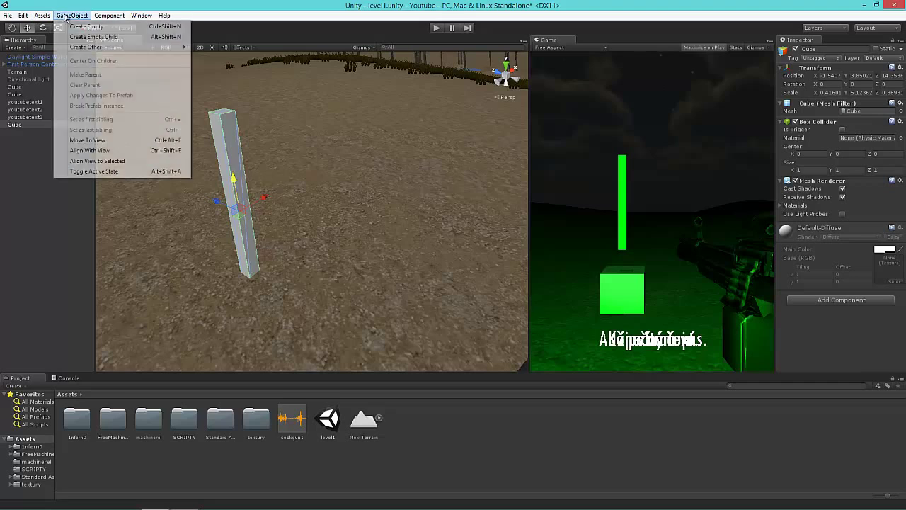
mouse_move(106, 46)
click(212, 147)
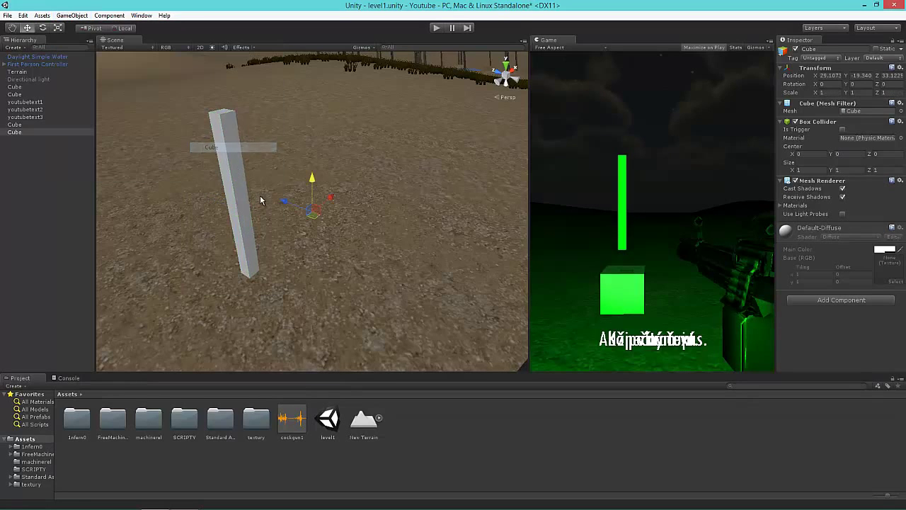
mouse_move(255, 250)
mouse_down()
mouse_move(242, 156)
mouse_move(319, 205)
mouse_up()
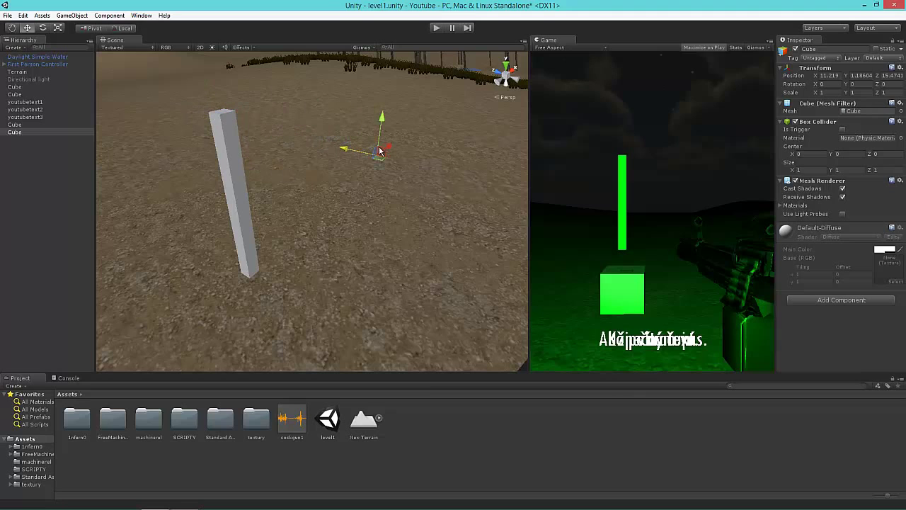
mouse_move(219, 258)
mouse_down()
mouse_move(185, 149)
mouse_move(256, 153)
mouse_move(239, 98)
mouse_up()
Scale the second cube to about 0.73 × 0.54 × 0.89 and seat it on the pillar top.
click(58, 27)
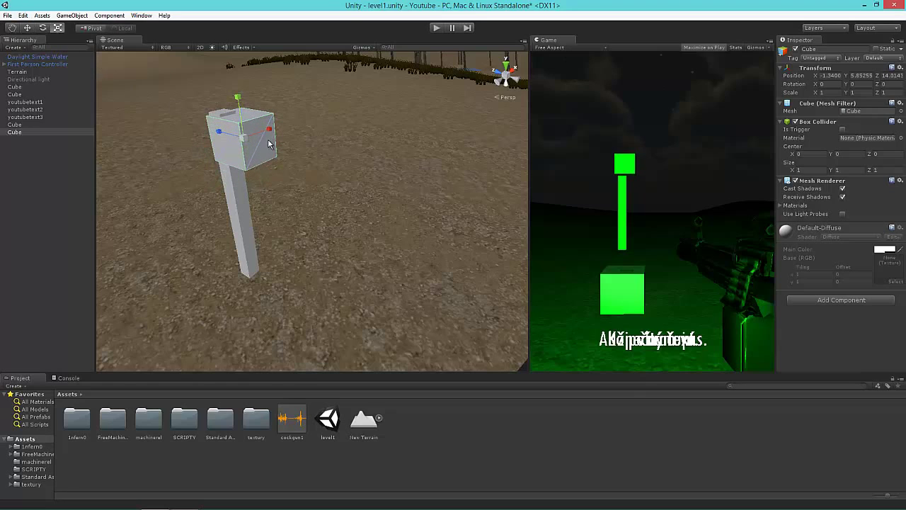
drag(270, 131, 227, 133)
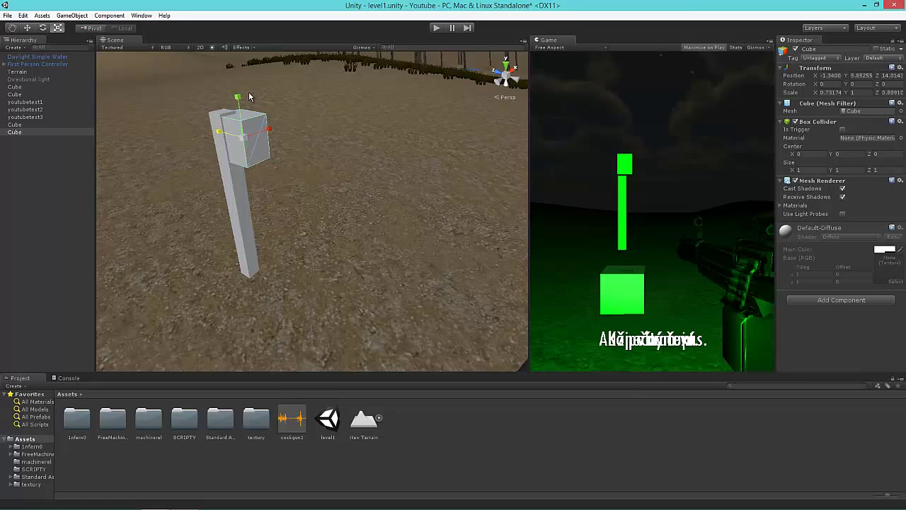
drag(239, 97, 239, 113)
click(27, 27)
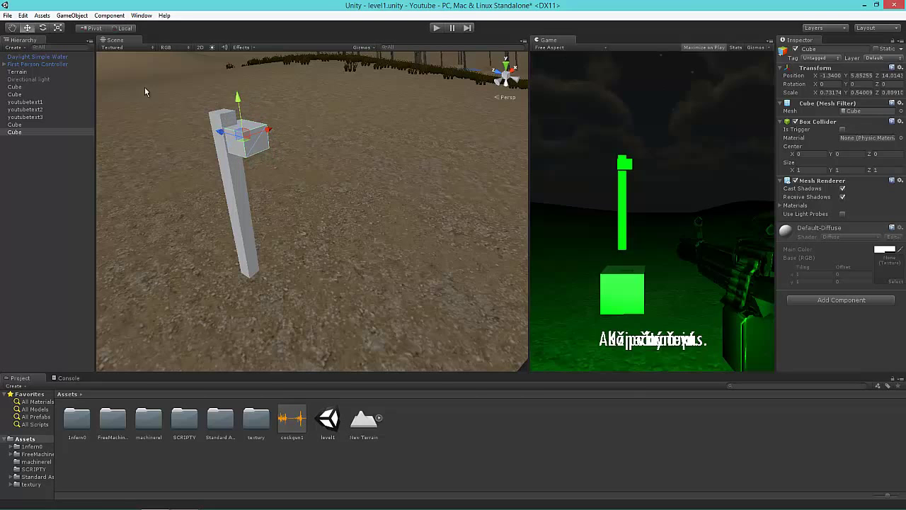
alt+drag(145, 87, 244, 153)
scroll(244, 153, up, 3)
mouse_move(277, 223)
mouse_down()
mouse_move(249, 222)
mouse_move(209, 191)
mouse_move(215, 178)
mouse_up()
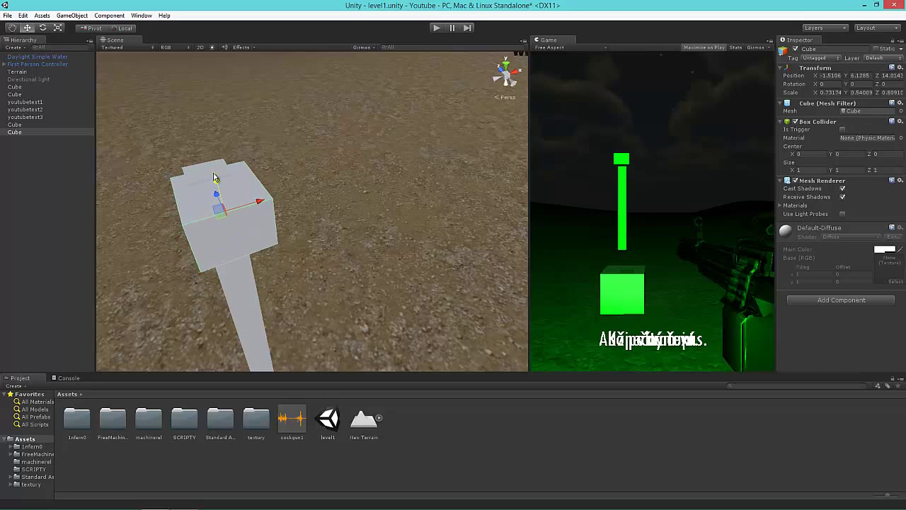
alt+drag(243, 243, 256, 214)
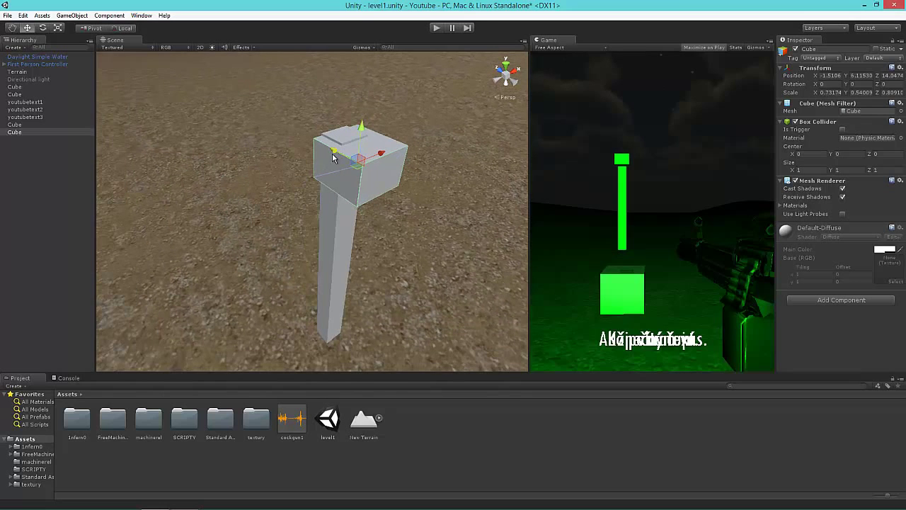
click(72, 15)
mouse_move(86, 48)
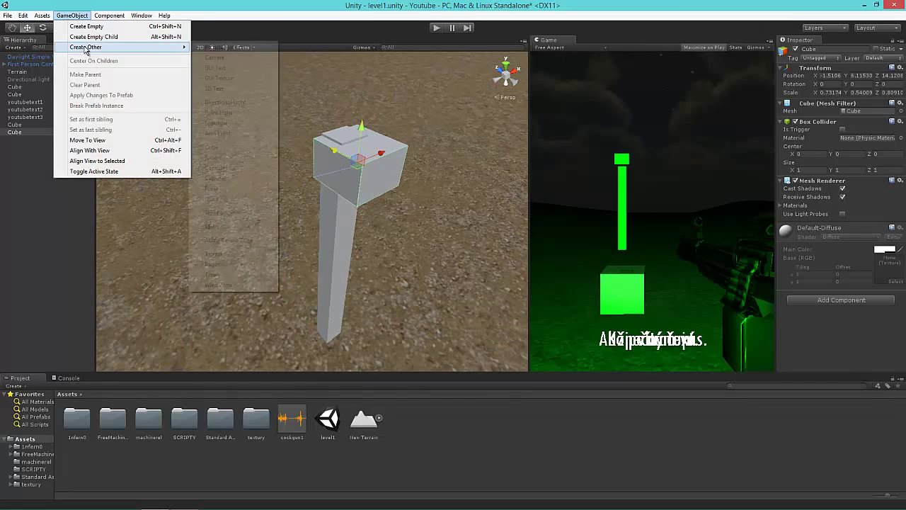
Add a Spotlight and position it under the lamp head, pointing down at the ground.
click(228, 124)
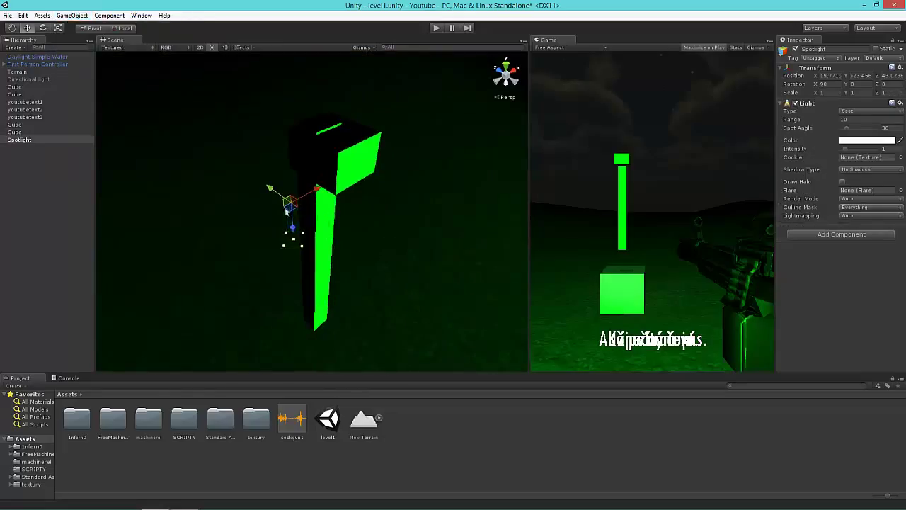
mouse_move(286, 210)
mouse_down()
mouse_move(145, 117)
mouse_move(270, 234)
mouse_up()
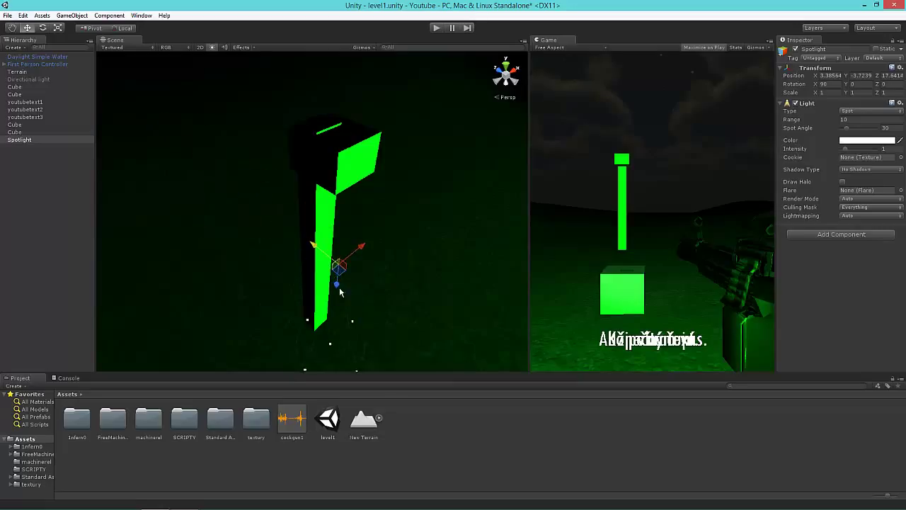
click(351, 221)
click(18, 140)
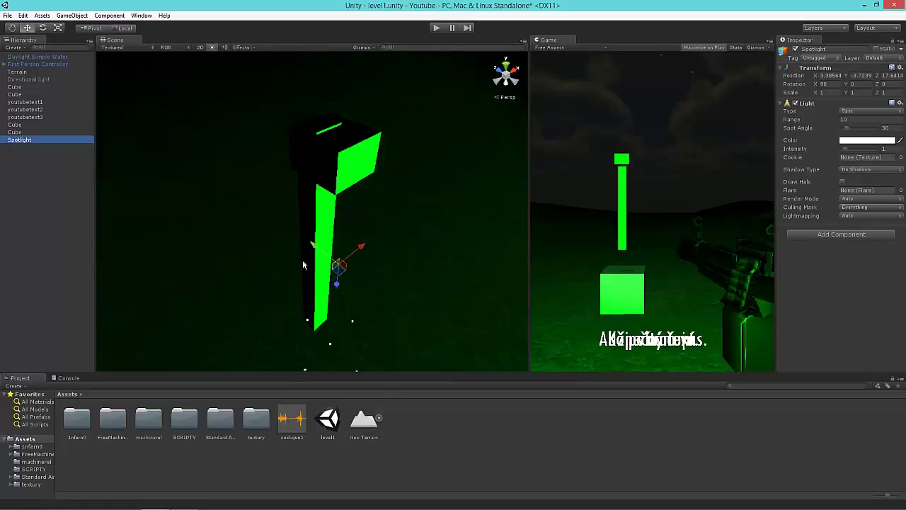
mouse_move(340, 286)
mouse_down()
mouse_move(376, 87)
mouse_move(325, 172)
mouse_move(400, 173)
mouse_move(360, 192)
mouse_move(386, 181)
mouse_up()
mouse_move(355, 151)
mouse_down()
mouse_move(314, 156)
mouse_move(330, 173)
mouse_move(333, 136)
mouse_up()
mouse_move(380, 253)
alt+mouse_down()
mouse_move(357, 338)
mouse_move(350, 305)
mouse_move(516, 197)
mouse_move(244, 242)
mouse_move(274, 239)
mouse_move(282, 74)
mouse_move(281, 99)
mouse_move(323, 81)
mouse_move(289, 76)
mouse_move(324, 80)
mouse_move(293, 274)
mouse_move(729, 176)
alt+mouse_up()
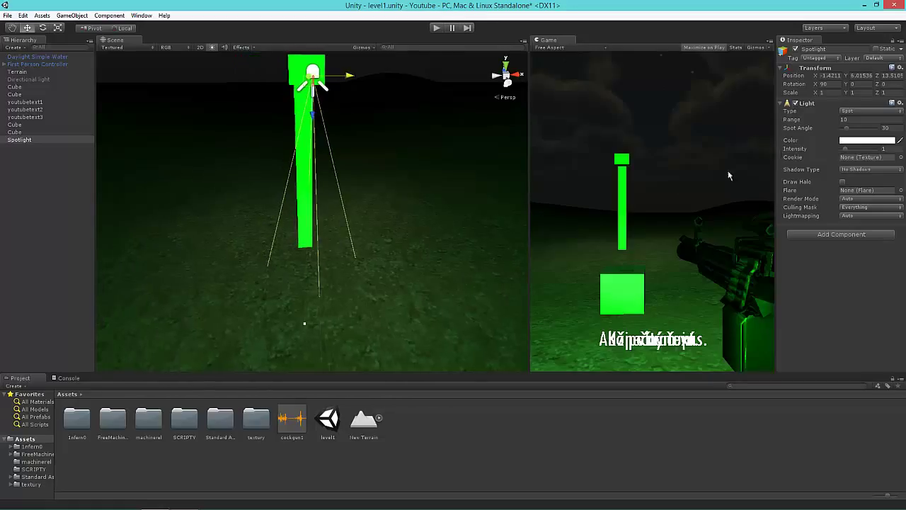
Set the spotlight range to 30 and widen its spot angle to 100.
click(859, 121)
text(3)
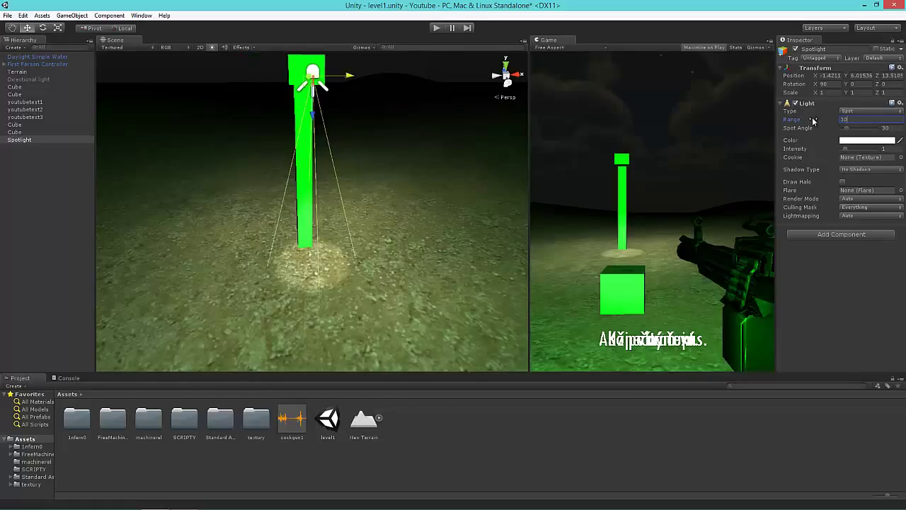
text(0)
click(893, 129)
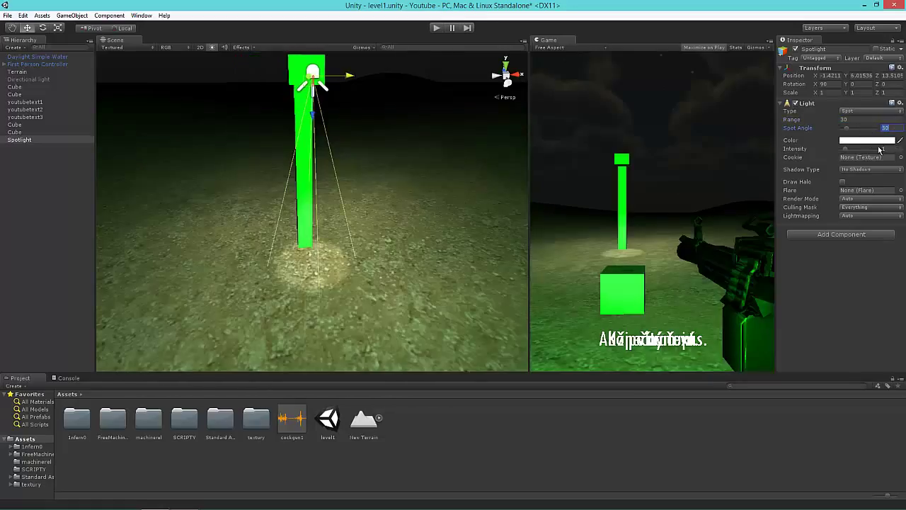
text(40)
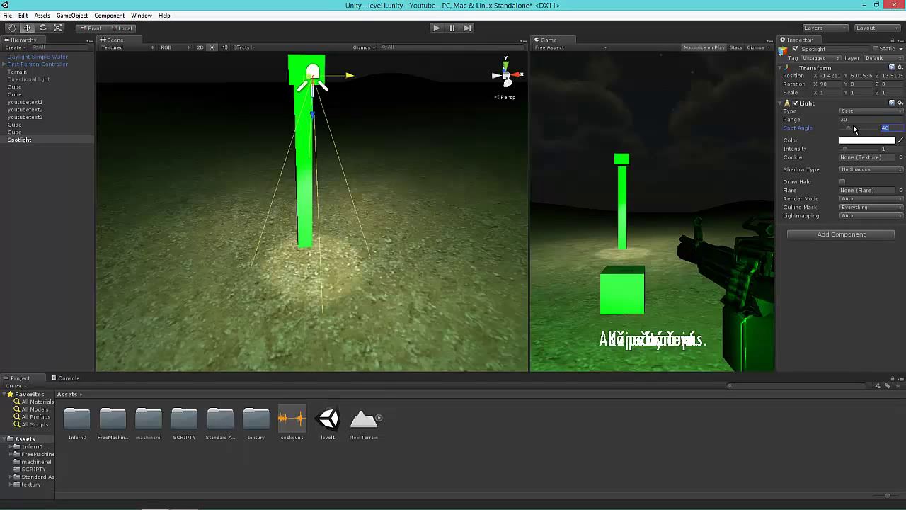
click(858, 130)
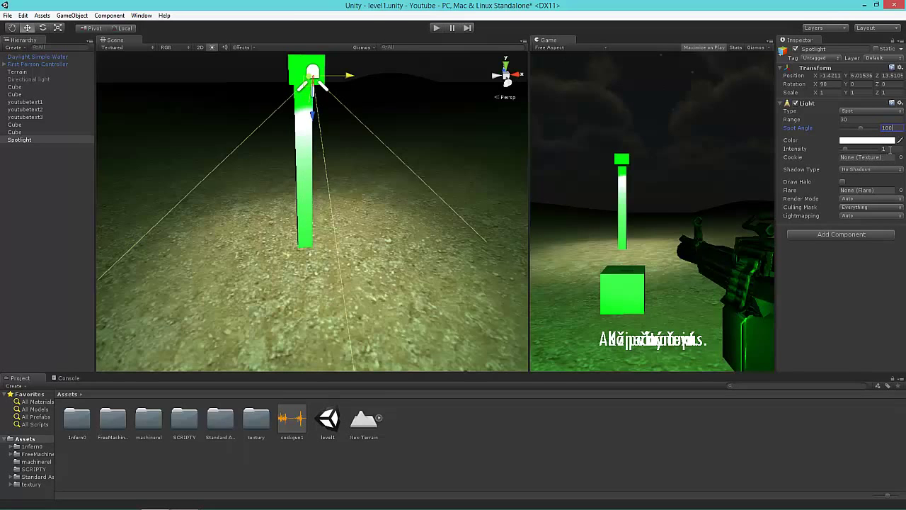
Play the scene, walk to the lamp post and look around, then stop.
click(436, 28)
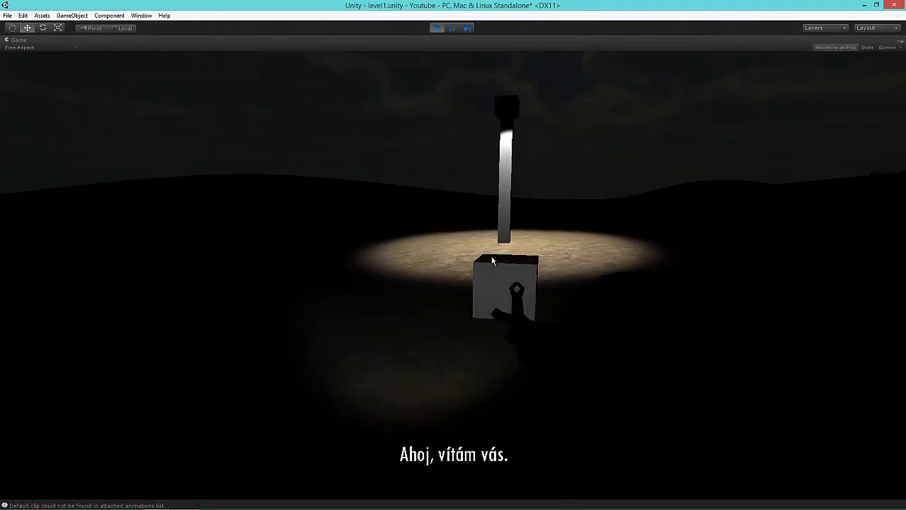
key(w)
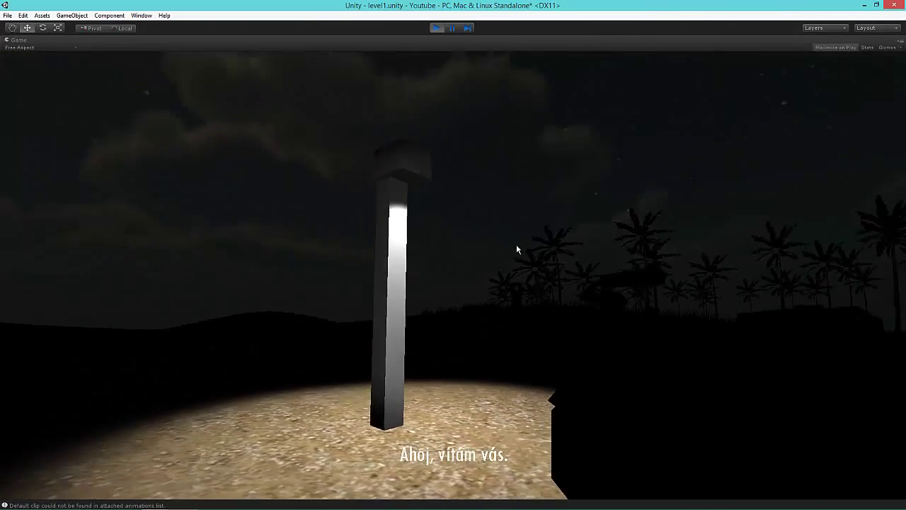
key(s)
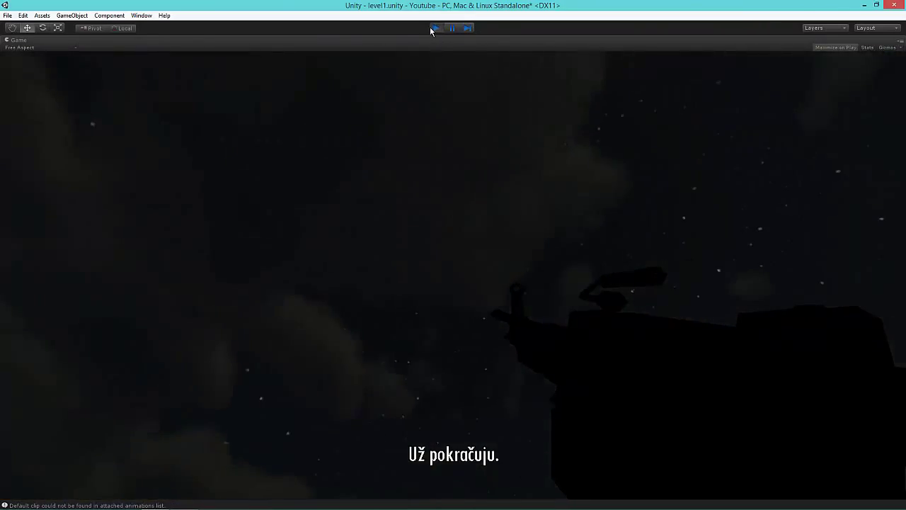
click(432, 27)
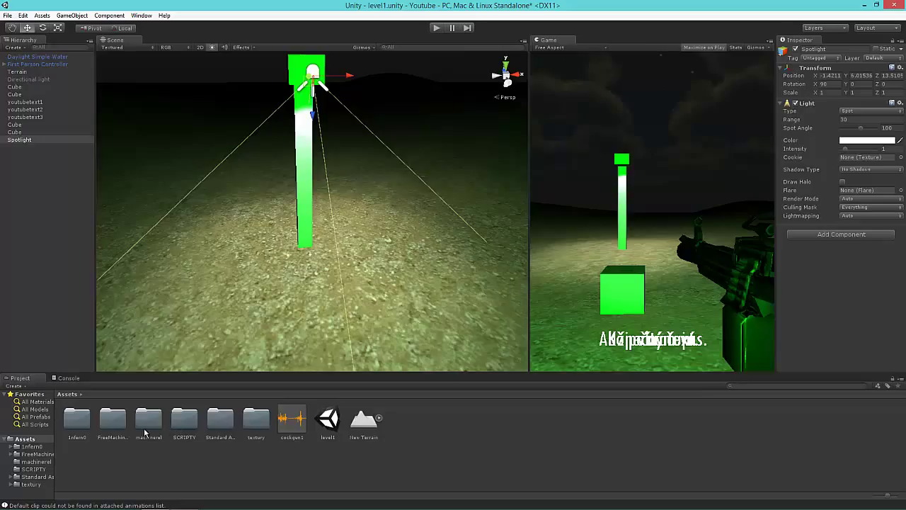
Create JavaScript 'blikajicisvetlo' in the SCRIPTY folder and open it in MonoDevelop.
double_click(185, 427)
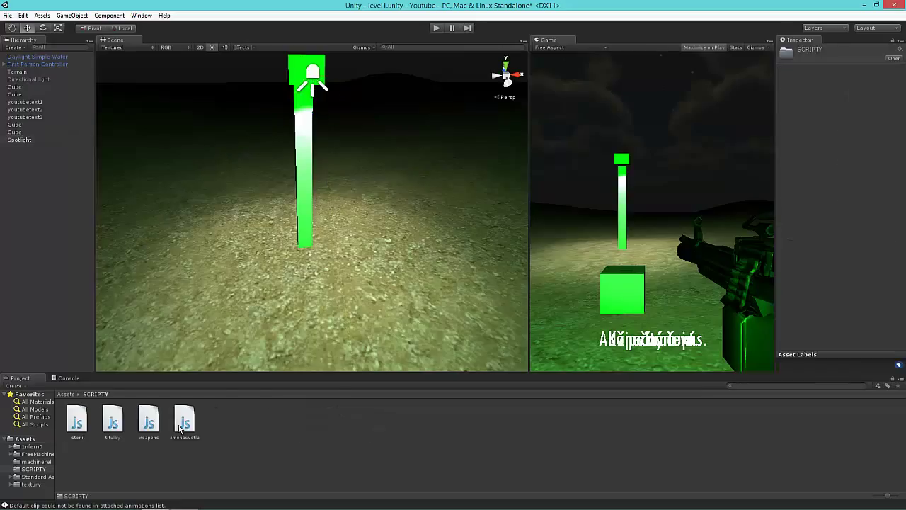
right_click(272, 417)
mouse_move(327, 279)
click(419, 287)
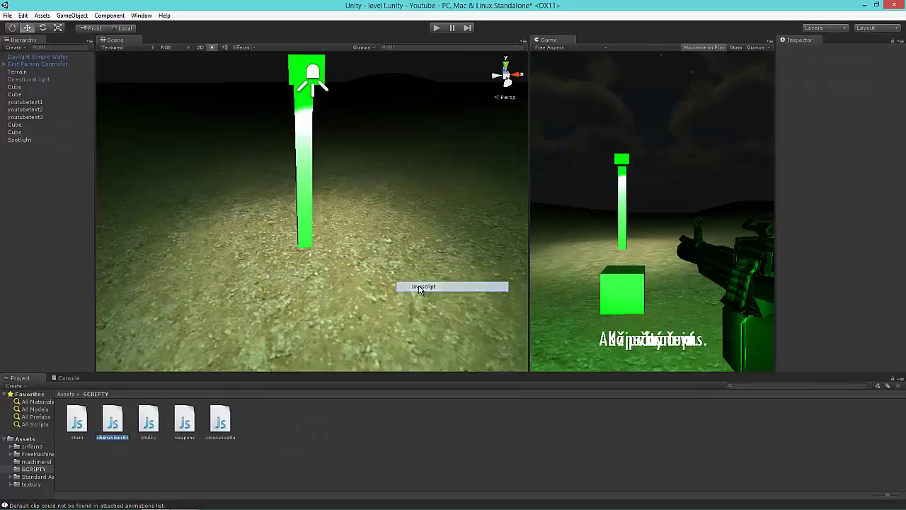
text(blikajici)
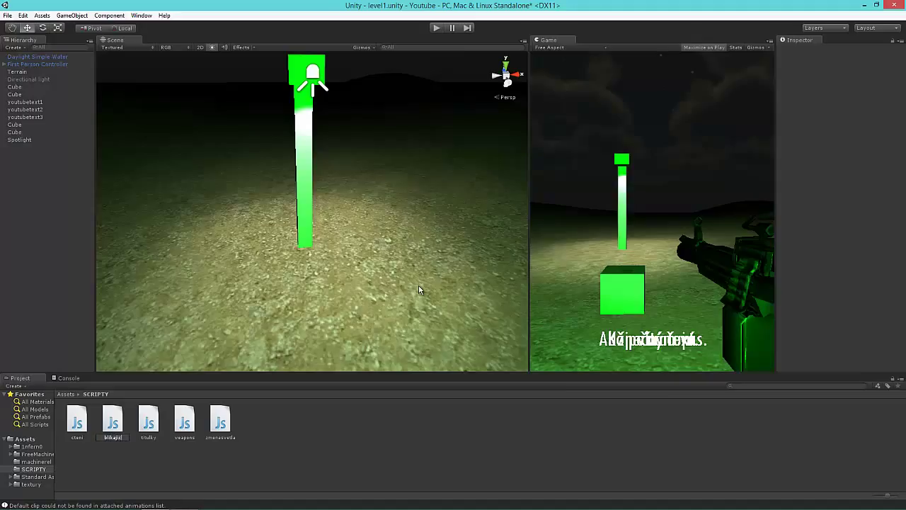
text(etlo)
key(Return)
mouse_move(453, 508)
double_click(82, 422)
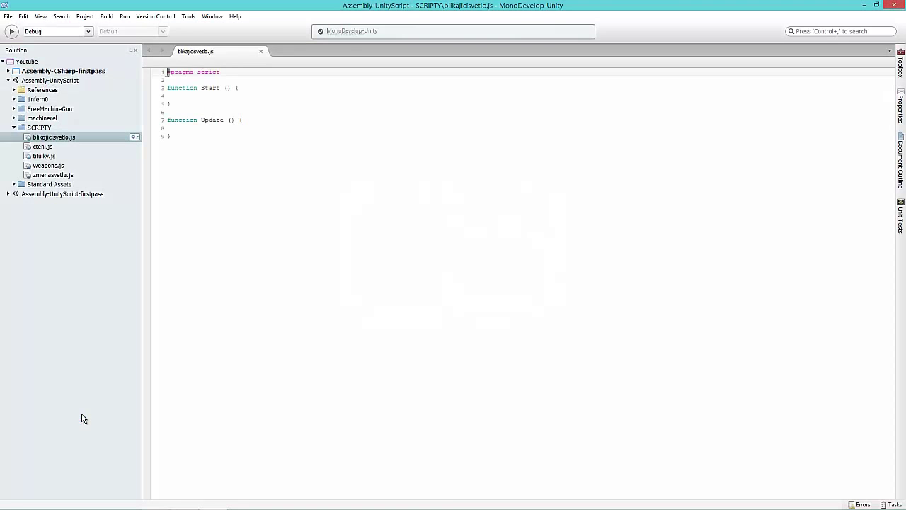
Replace the template with a rychlost variable and private var randomizer : int = 0.
drag(198, 151, 151, 68)
key(Delete)
text(var rychl)
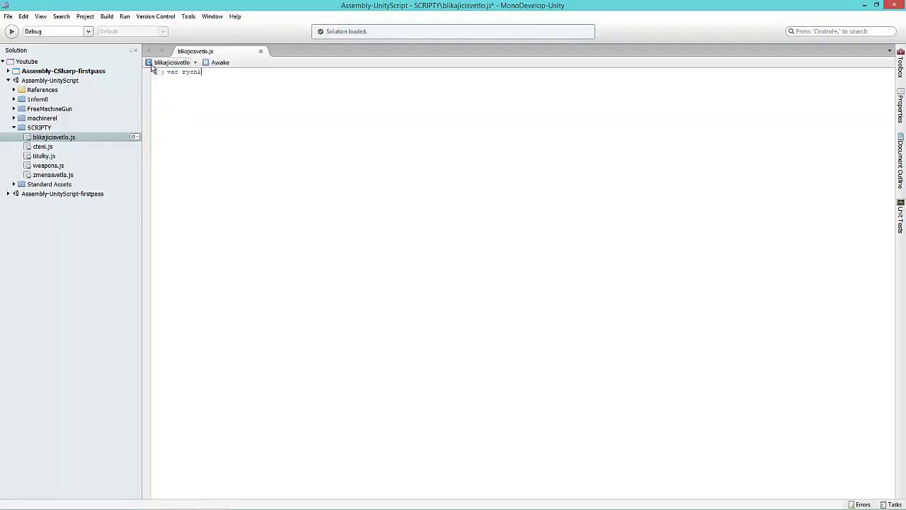
text(ost : float = 0.07;)
key(Return)
text(priva)
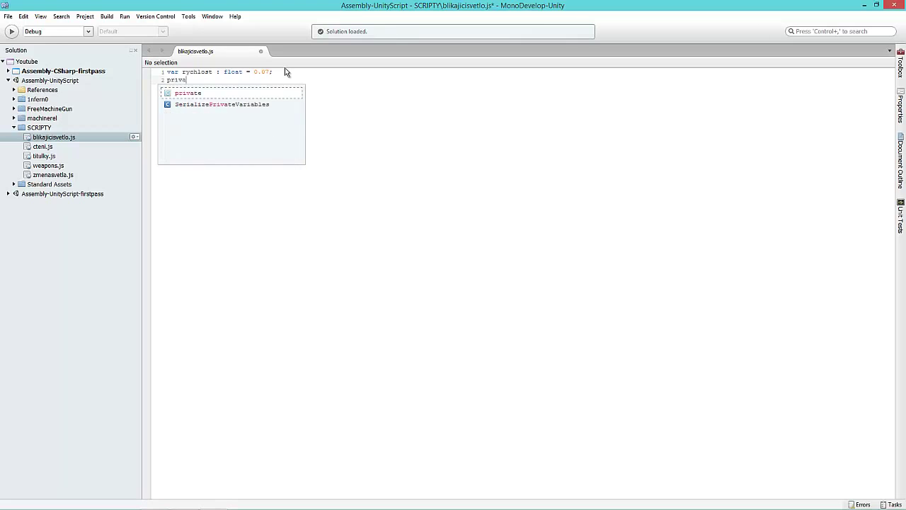
text(te var ran)
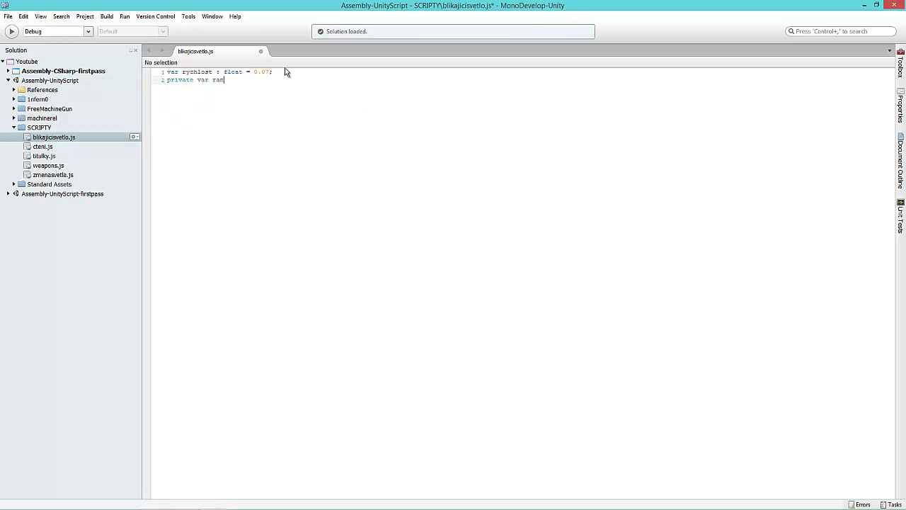
text(domly)
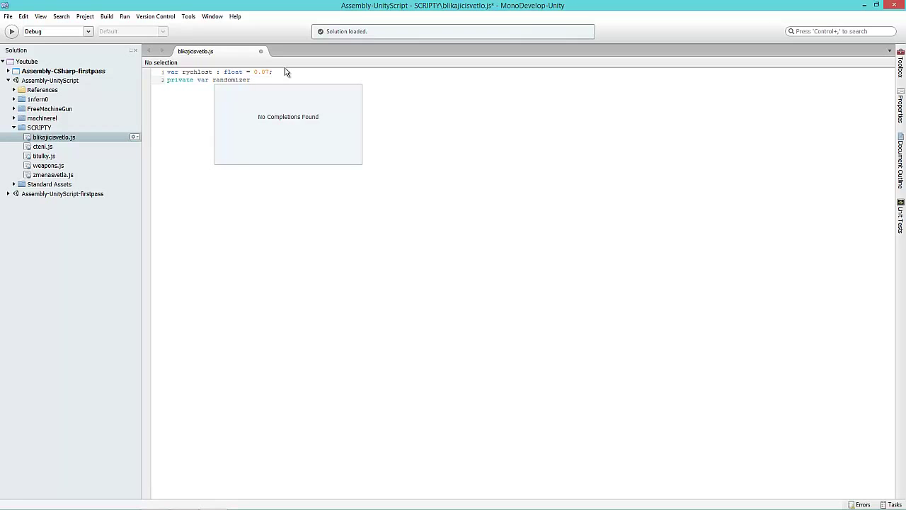
text(:)
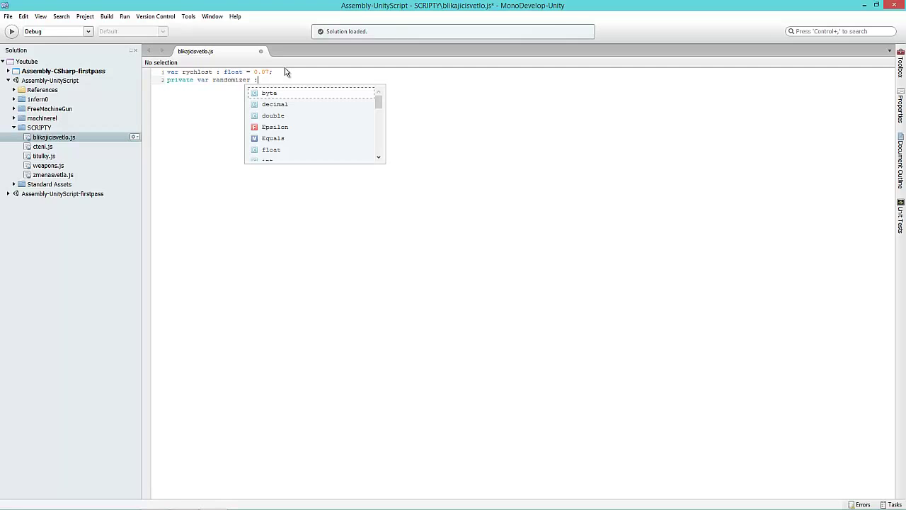
text( int)
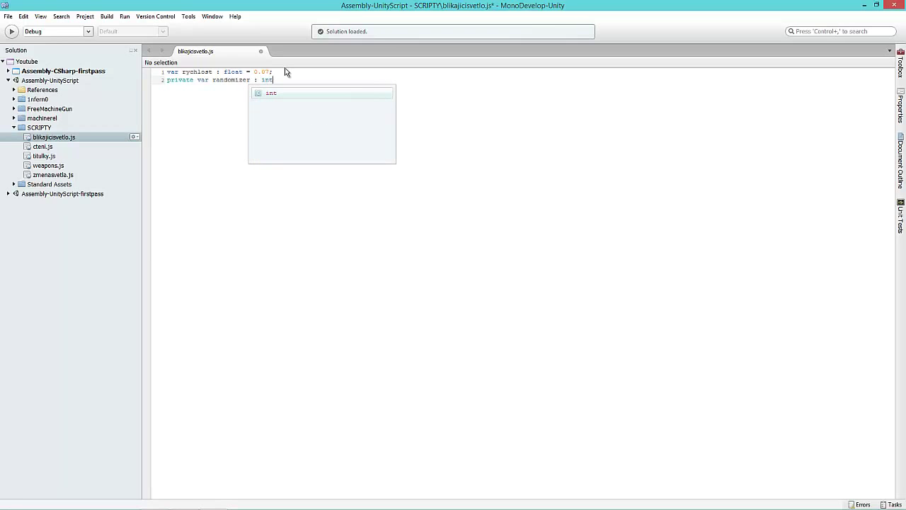
text( =)
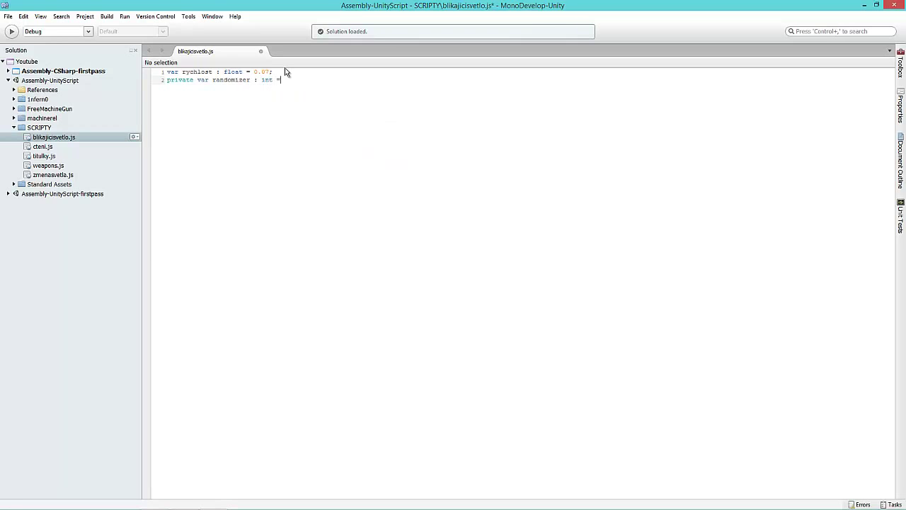
text( 0;)
Add a while (true) loop: if randomizer == 0, light.enabled = true; else begin turning it off.
key(Return)
key(Return)
text(rue) )
text({)
key(Return)
text(if (ra)
text(ndomizer)
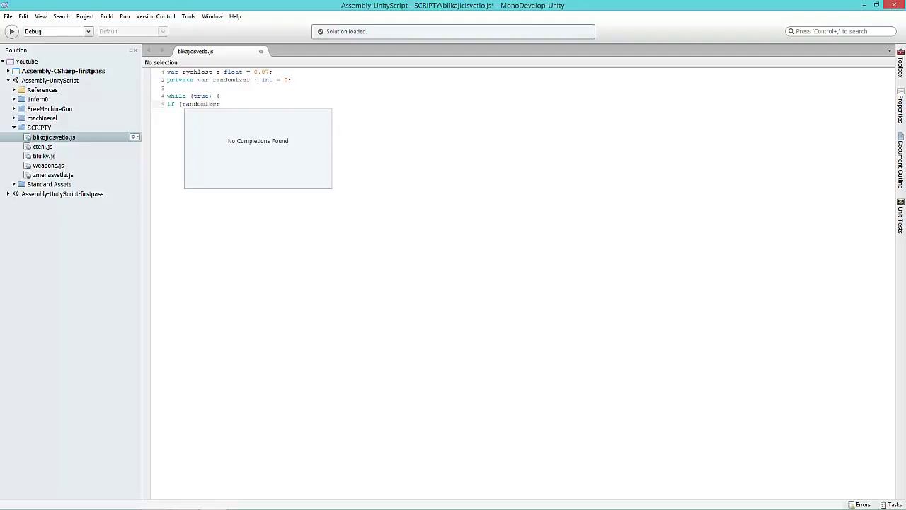
text( == 0) {)
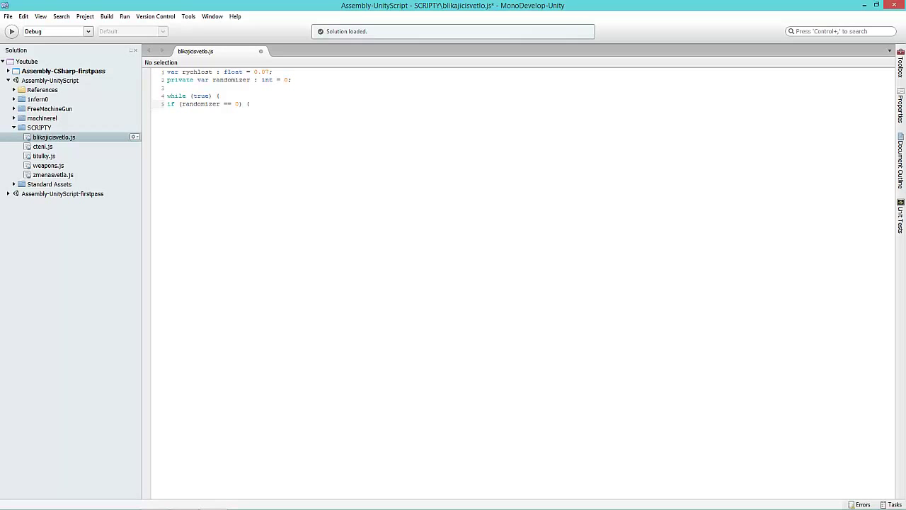
key(Return)
text(lig)
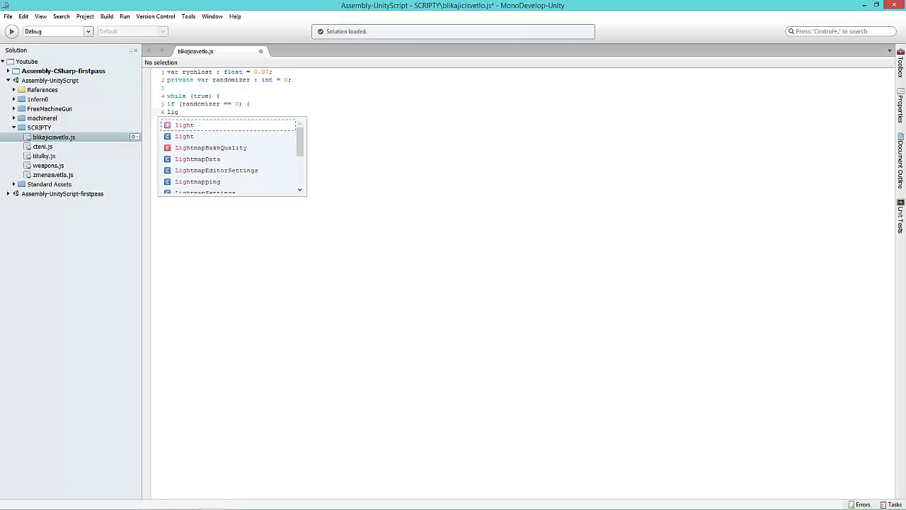
key(Return)
text(na)
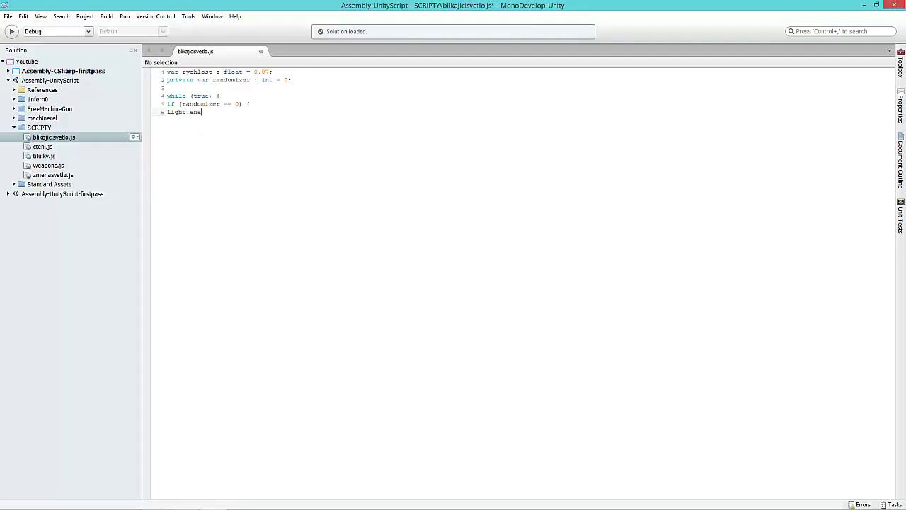
text(bled = true)
text(;)
key(Return)
text(})
text(el)
text(se)
text( light.e)
text(nabled)
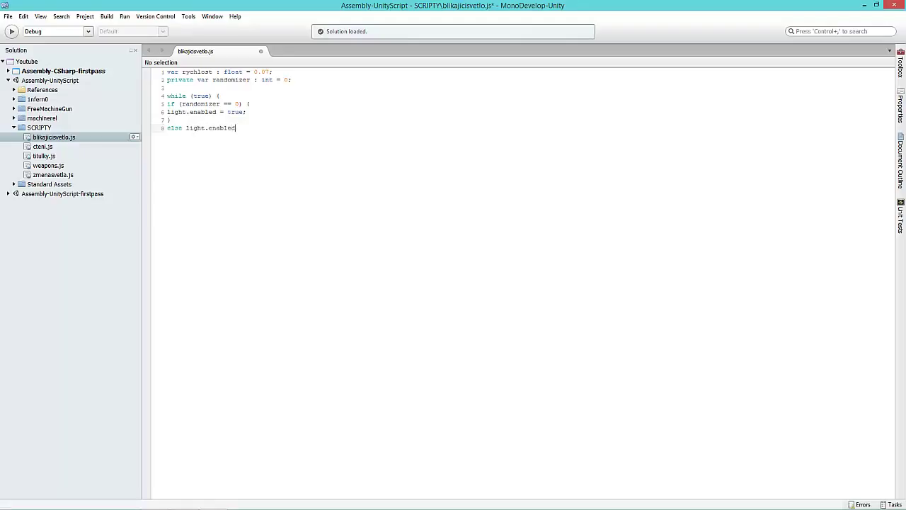
text( false;)
Review the variable declarations and the if/else light lines by highlighting them.
click(290, 71)
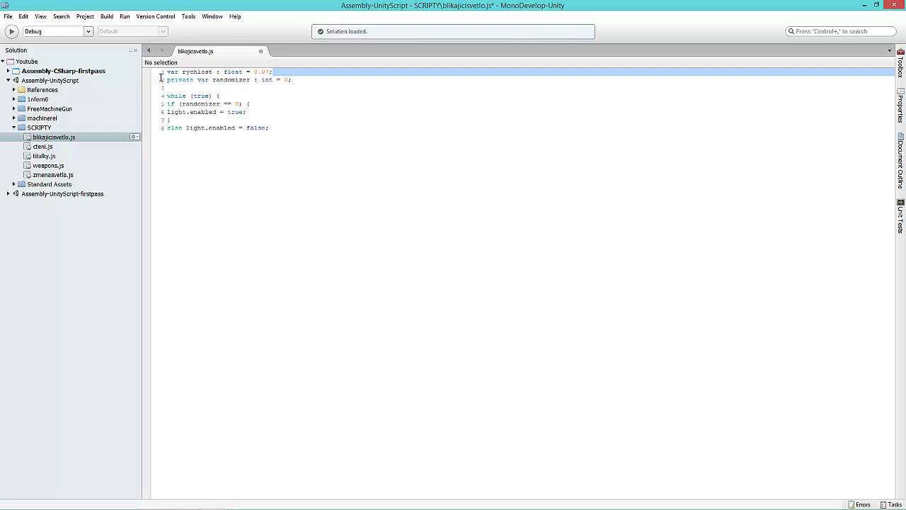
drag(291, 79, 161, 80)
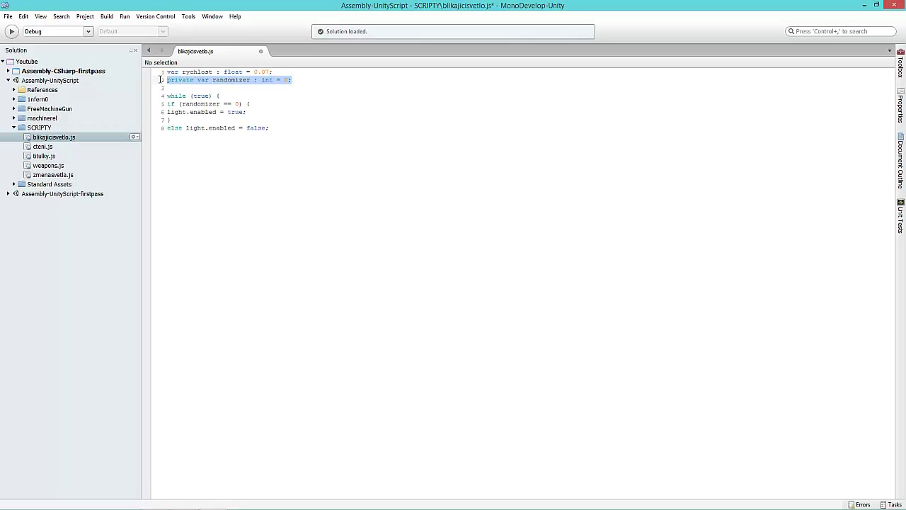
click(249, 105)
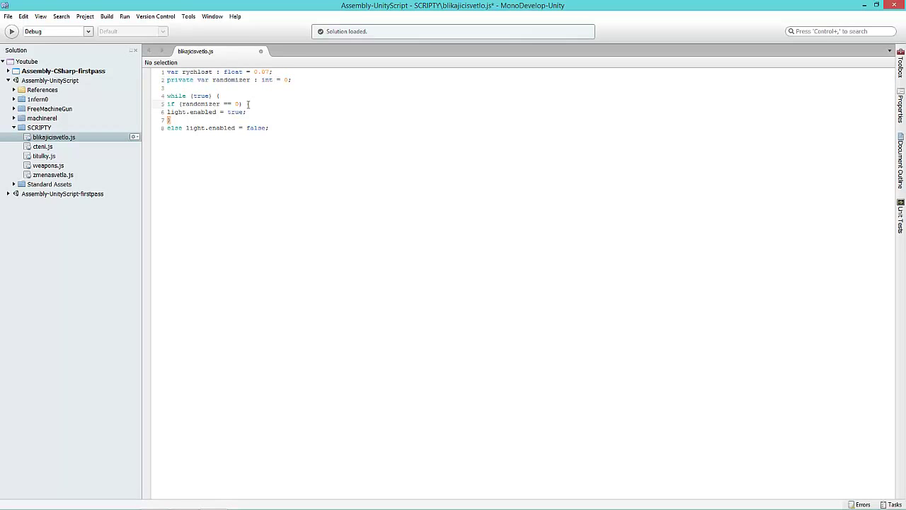
text({)
drag(248, 104, 158, 105)
mouse_move(246, 112)
mouse_down()
mouse_move(162, 119)
mouse_move(168, 116)
mouse_up()
drag(270, 127, 146, 223)
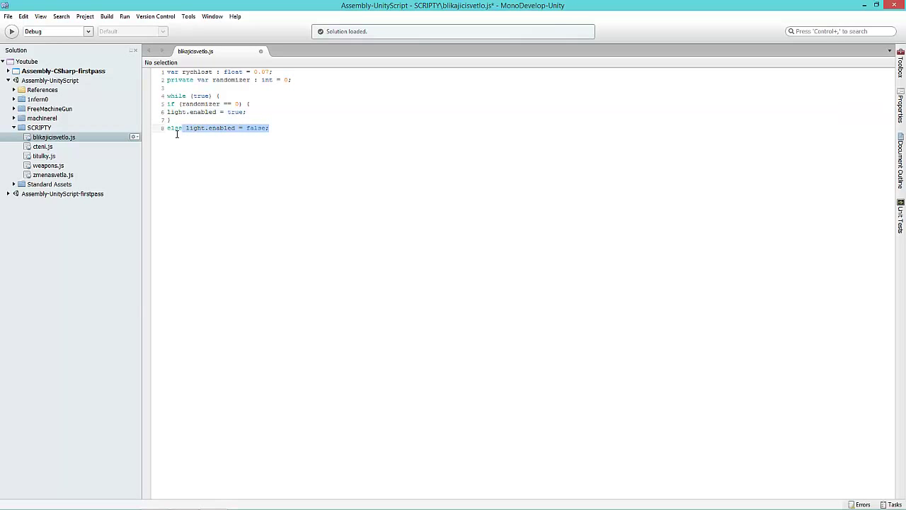
click(294, 126)
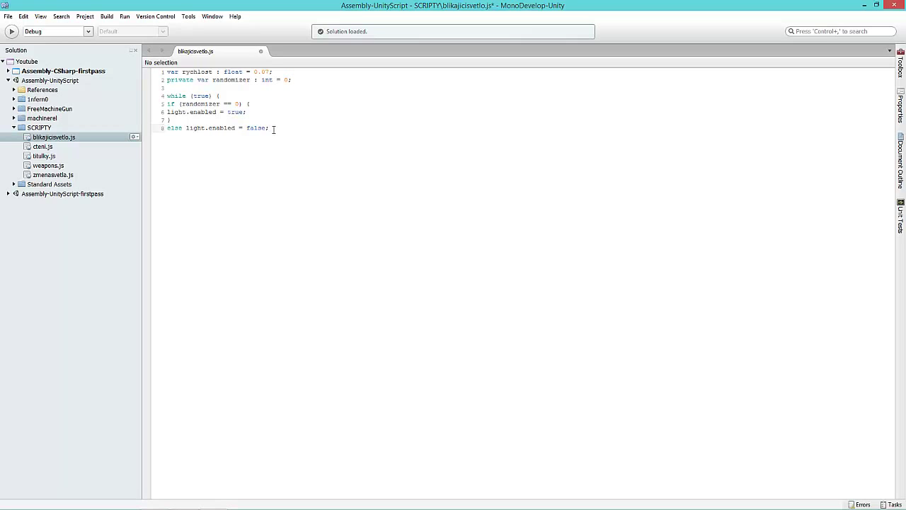
drag(284, 73, 263, 97)
Below the else line, add randomizer = Random.Range (0, 1.1);.
click(254, 104)
click(247, 112)
drag(216, 114, 201, 112)
click(270, 127)
key(Return)
text(rando)
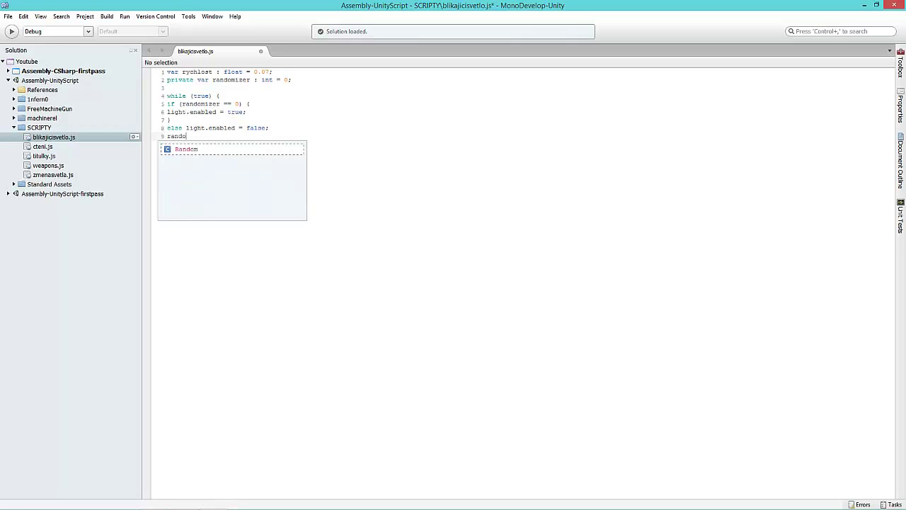
text(mi)
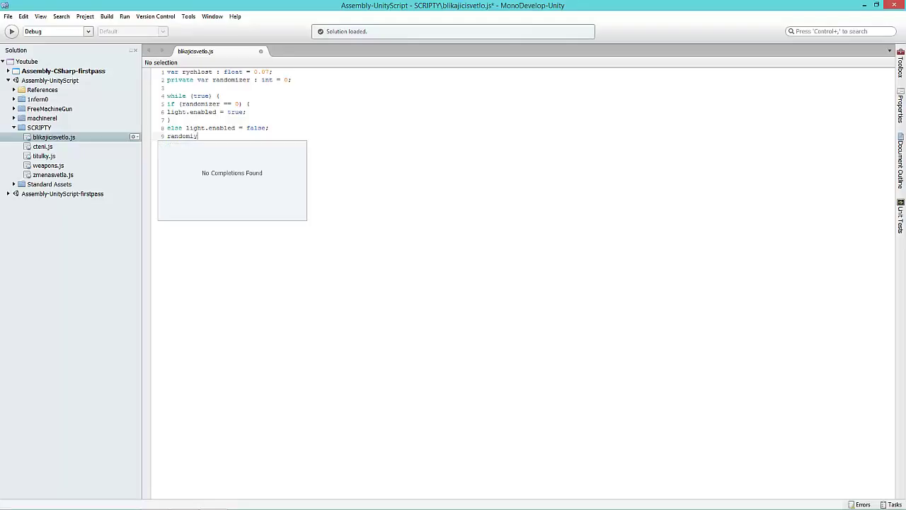
text(=)
text(zer)
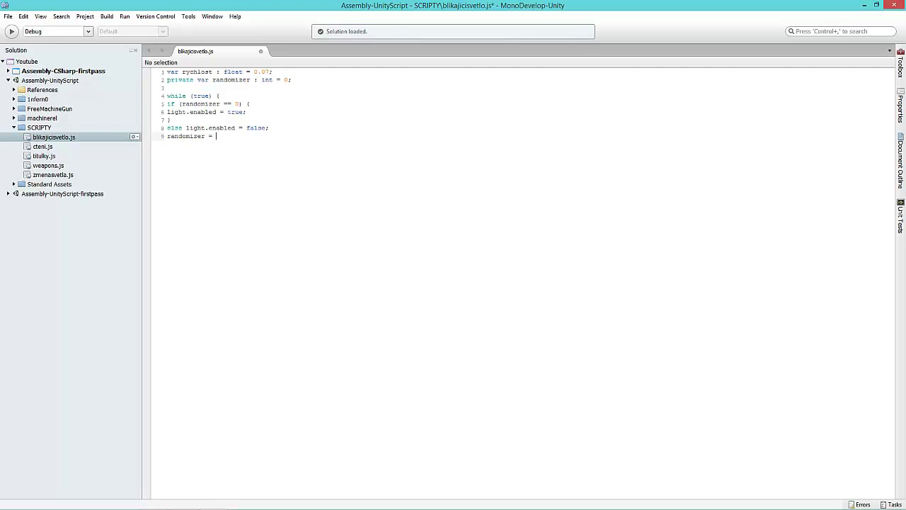
text(Random.)
text(Range)
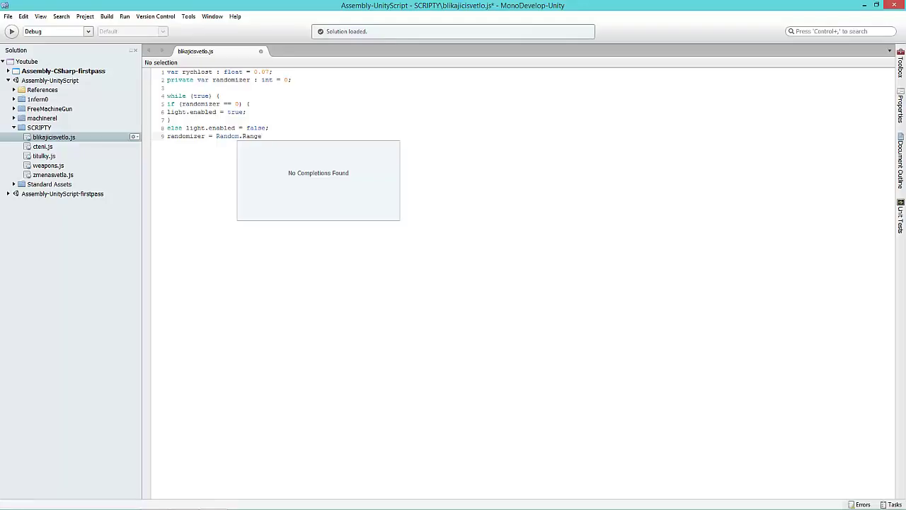
text( (0,)
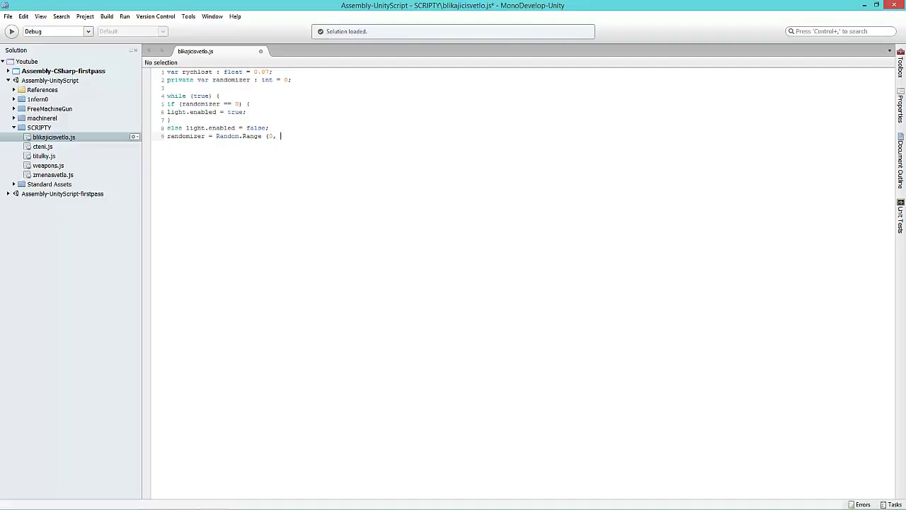
text( 1.1))
text(;)
Add yield WaitForSeconds (rychlost); and a closing brace to end the loop.
key(Return)
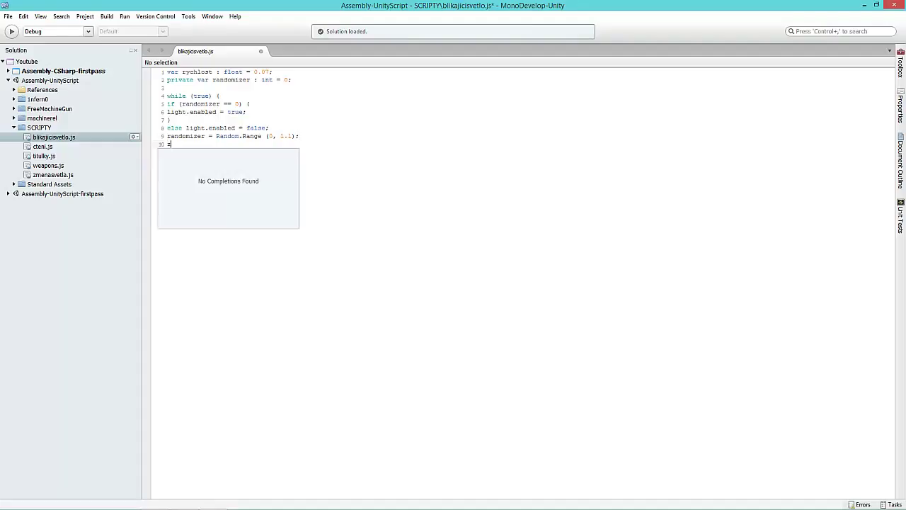
text(yield)
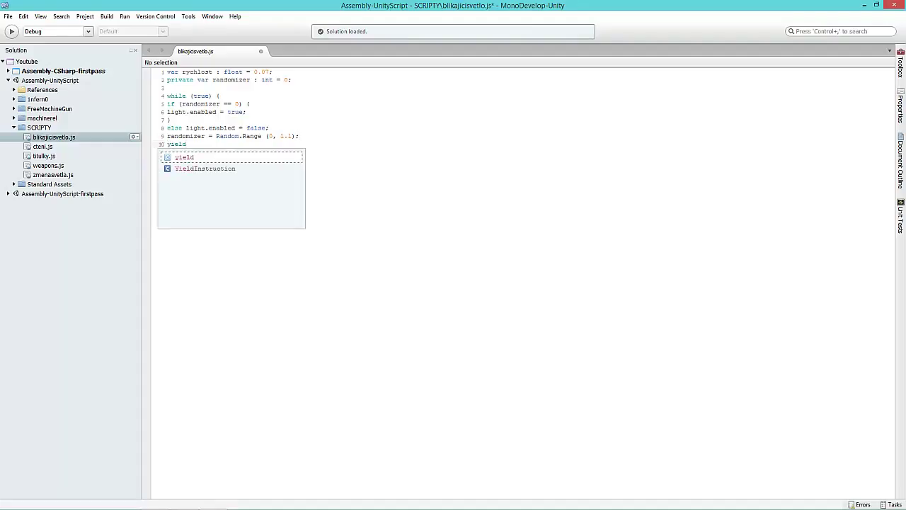
key(Escape)
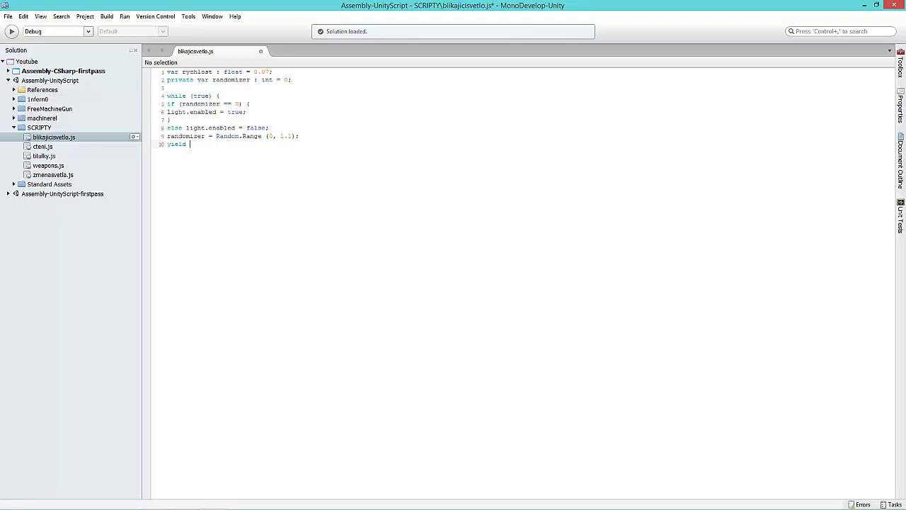
text(WaitFor)
text(Second)
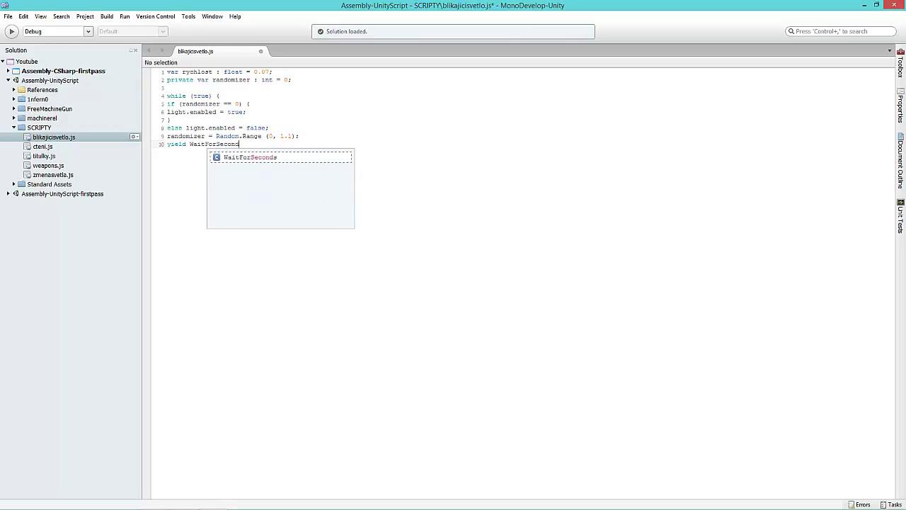
key(Return)
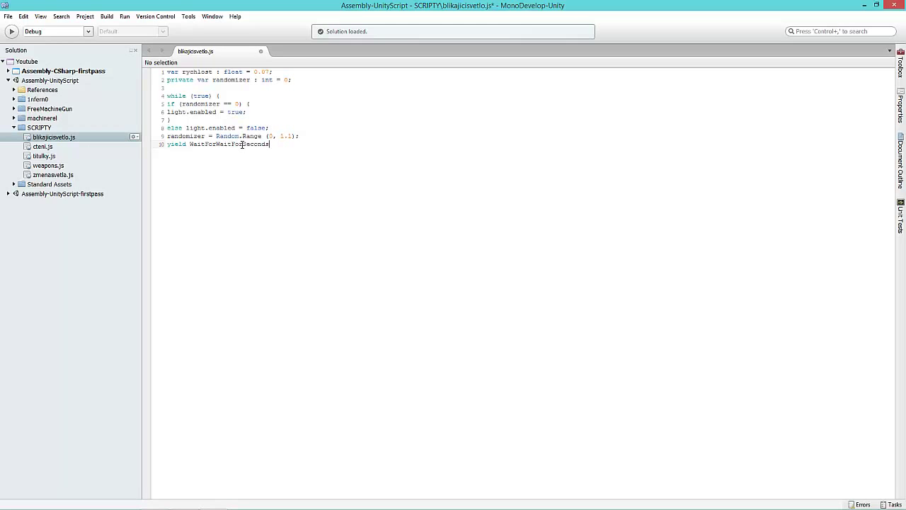
drag(242, 144, 216, 143)
key(BackSpace)
text(lost);)
key(Return)
text(})
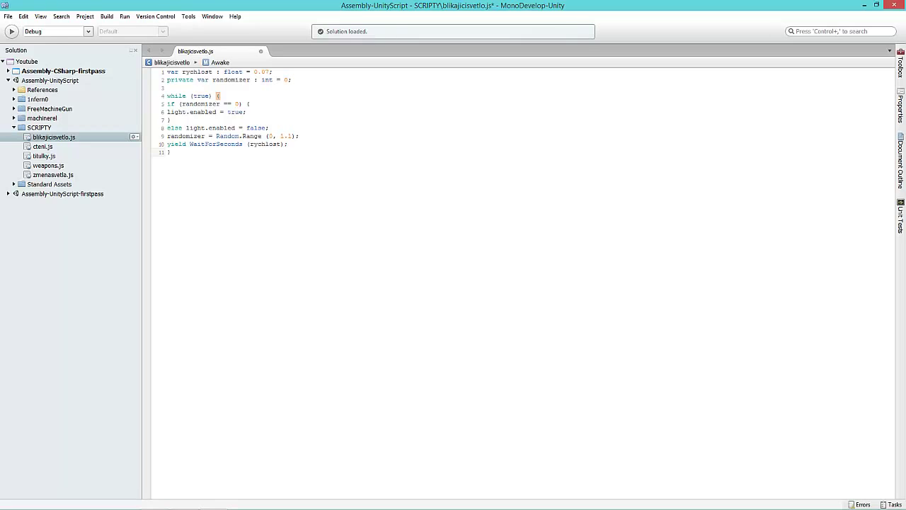
Check the Random.Range and rychlost lines, save the script, and return to Unity.
click(303, 139)
drag(272, 138, 301, 140)
double_click(275, 144)
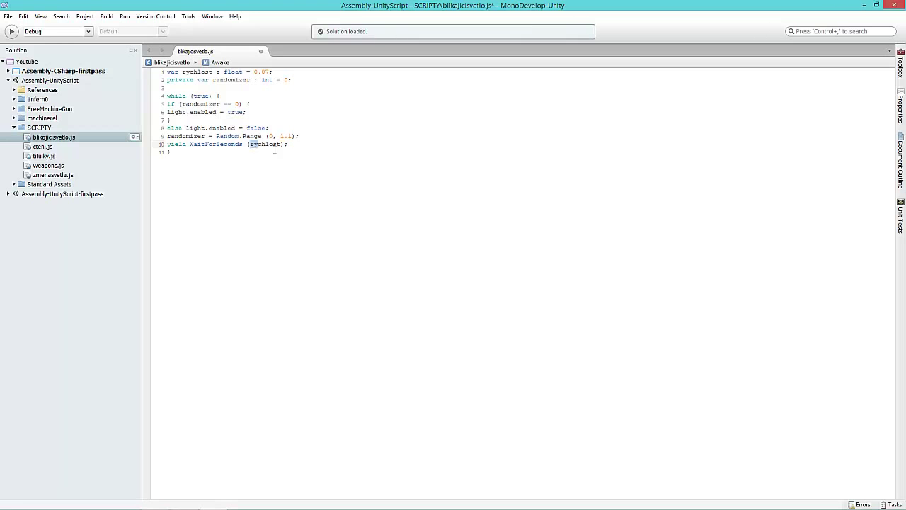
click(271, 72)
click(314, 167)
key(ctrl+s)
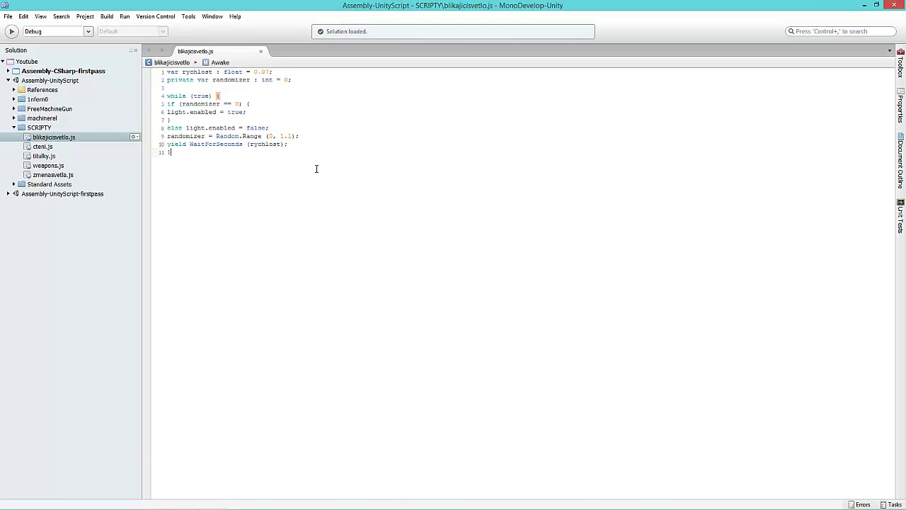
key(alt+Tab)
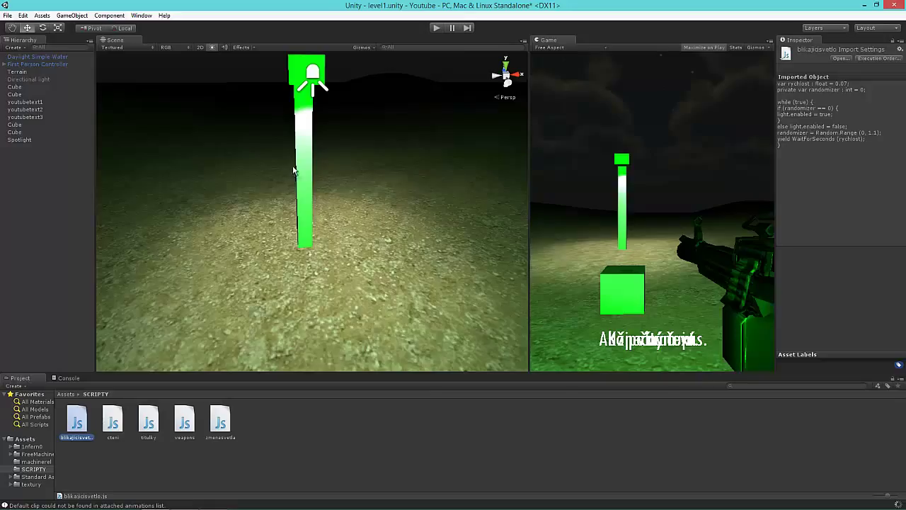
Attach blikajicisvetlo.js to the Spotlight, then play and walk up to the flickering lamp.
click(8, 141)
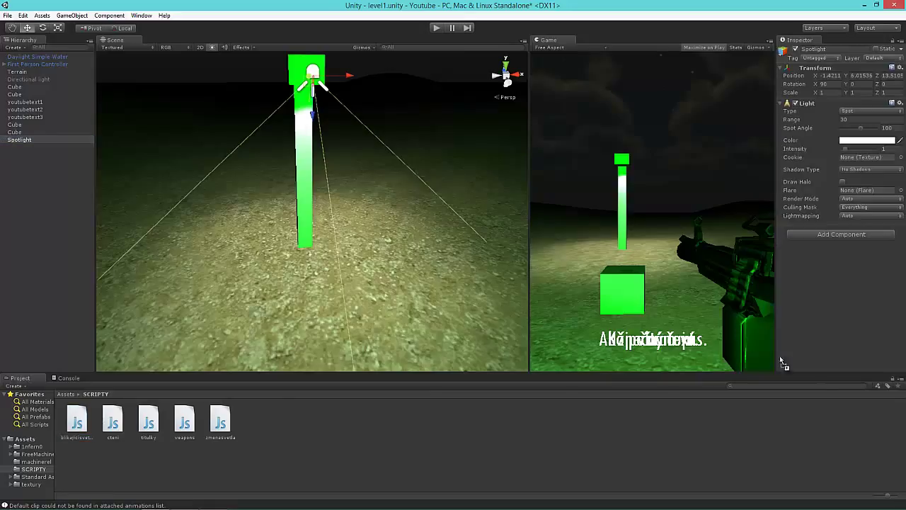
drag(782, 361, 857, 287)
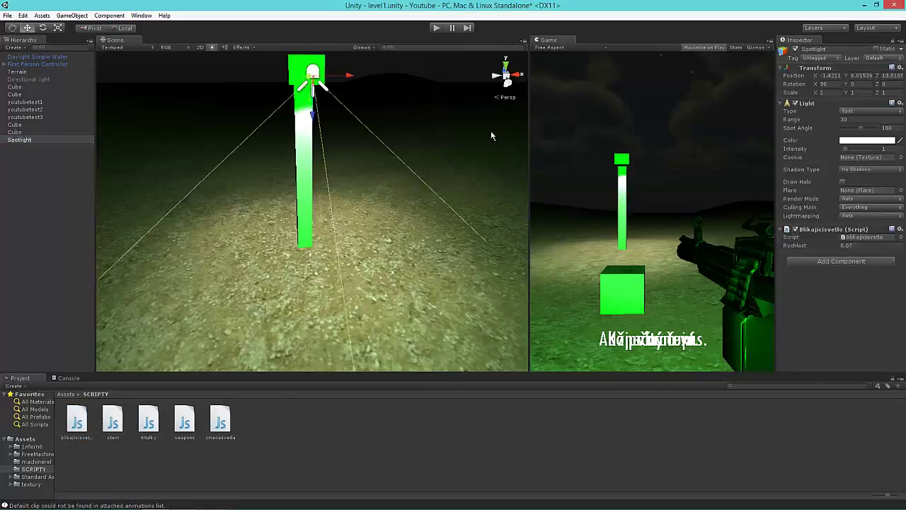
click(435, 28)
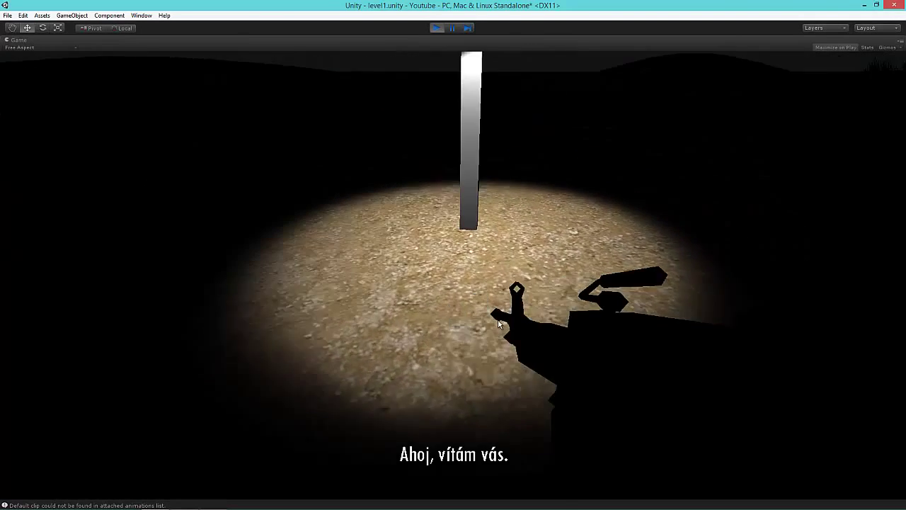
key(w)
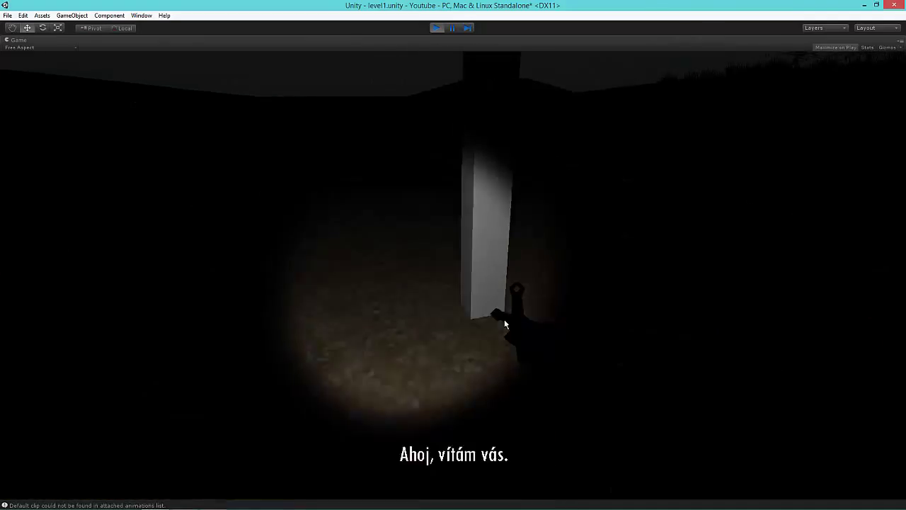
key(w)
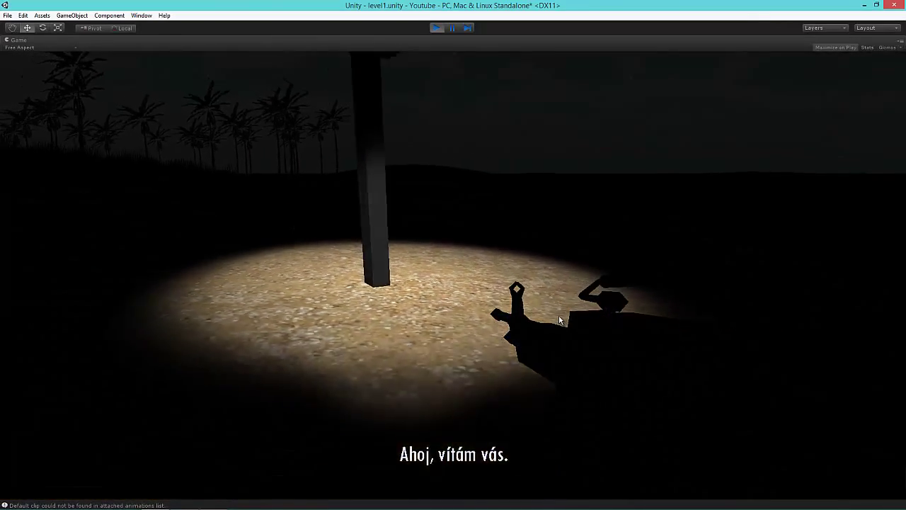
key(s)
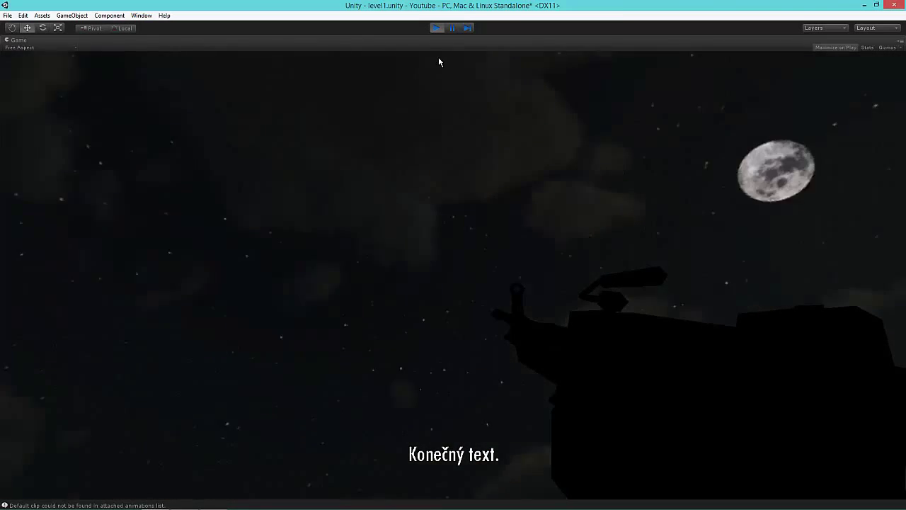
Stop the game, set the Rychlost speed to 1, and start Play mode.
click(437, 28)
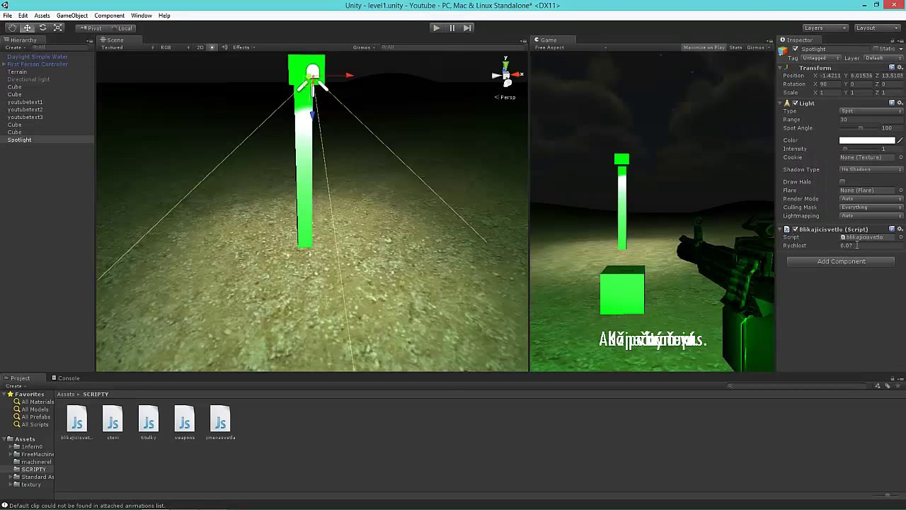
click(855, 245)
text(1)
click(436, 28)
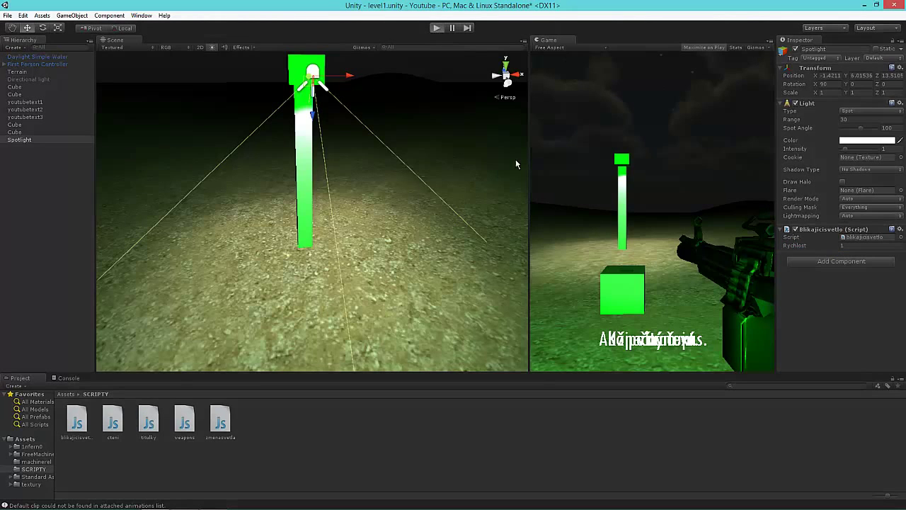
Walk toward and away from the lamp post to watch the slower flicker, then stop.
key(w)
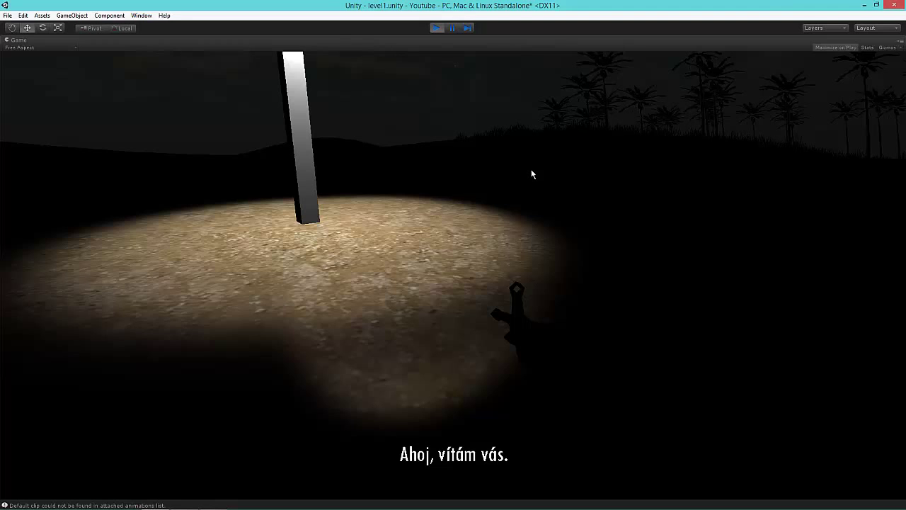
key(s)
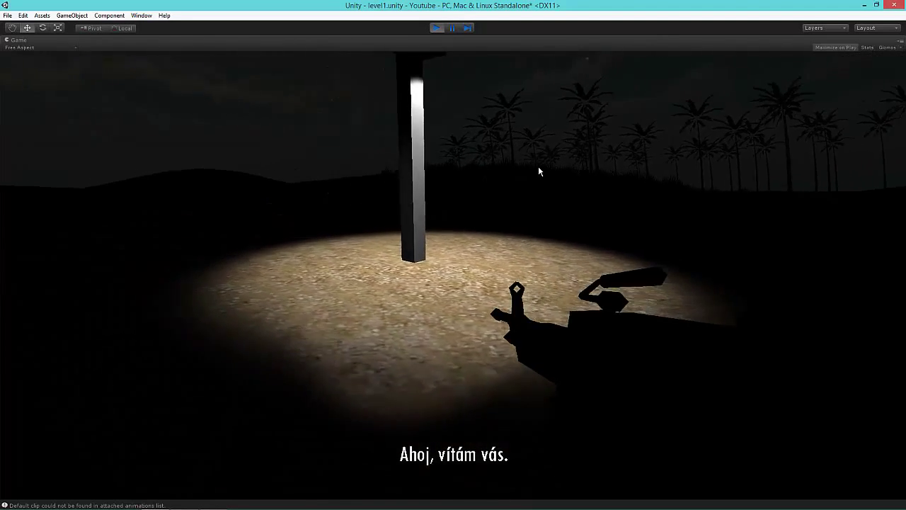
key(s)
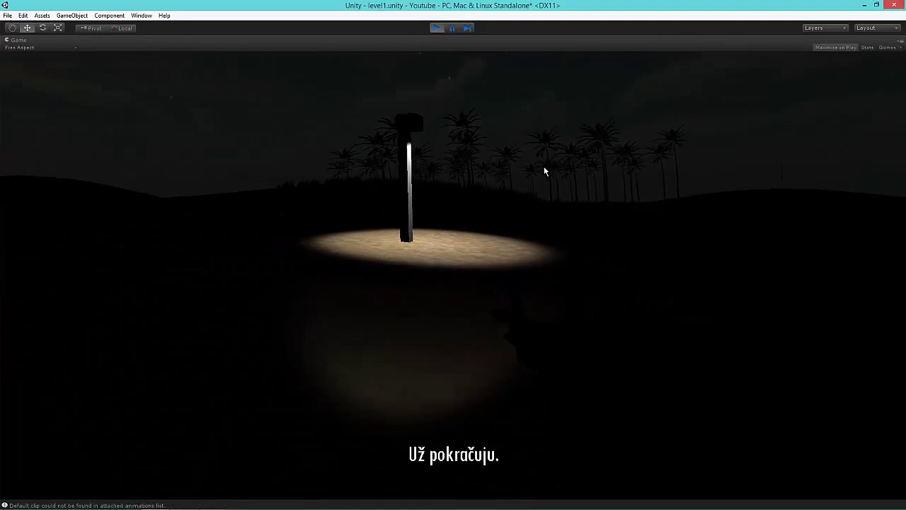
key(w)
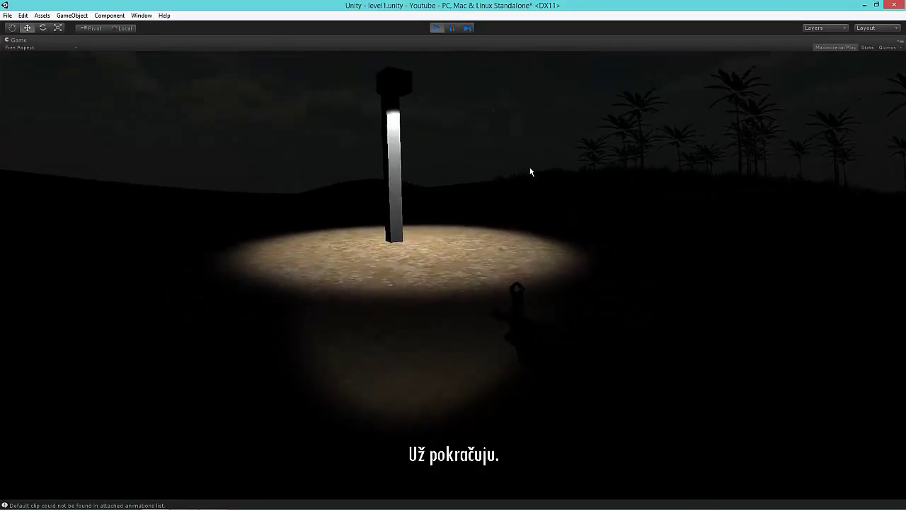
key(w)
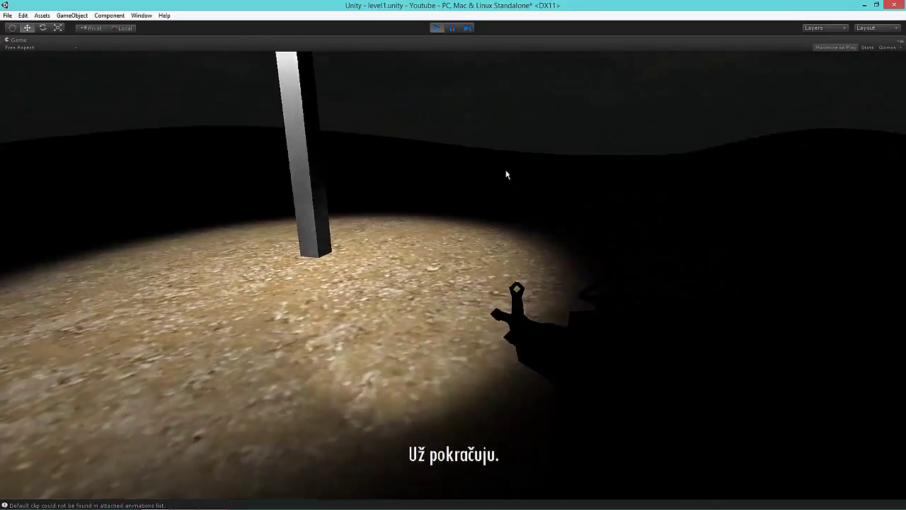
key(w)
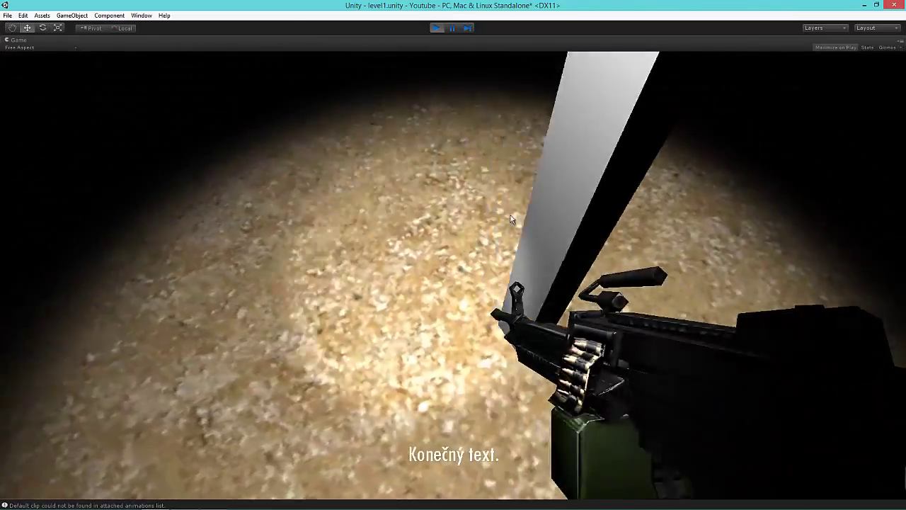
key(s)
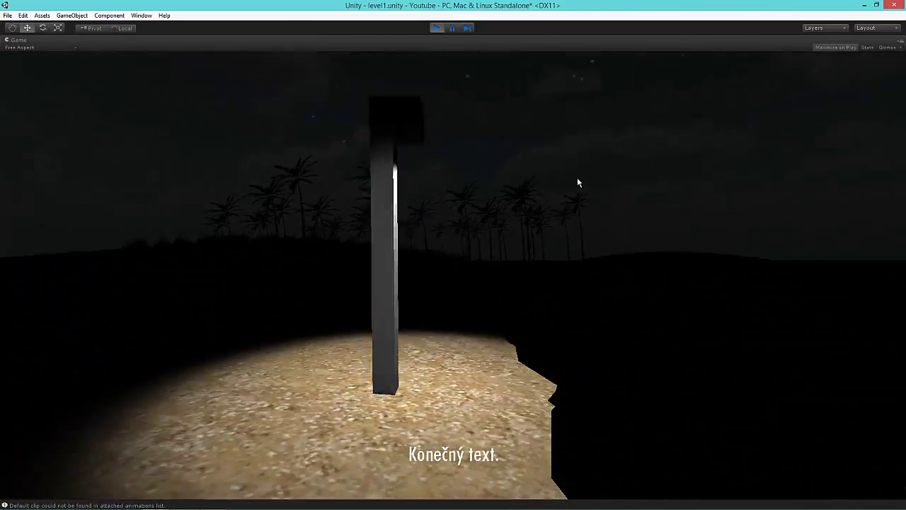
key(w)
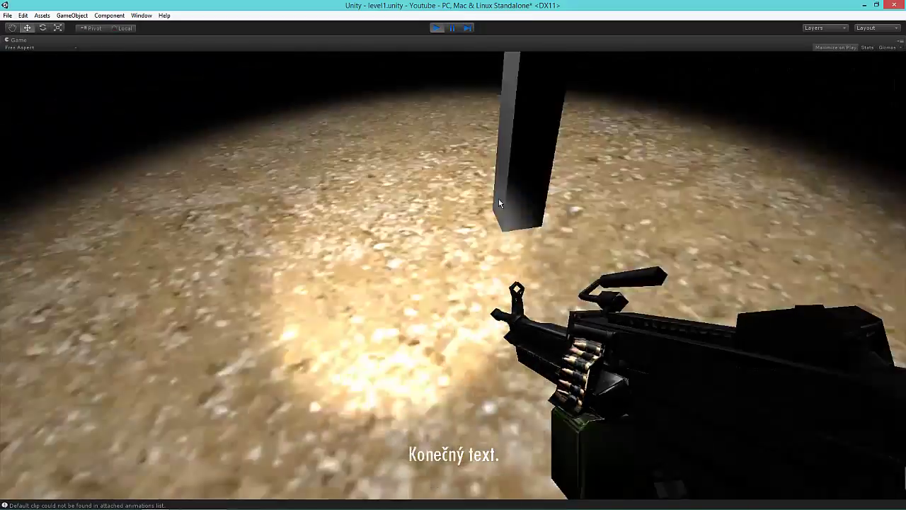
key(w)
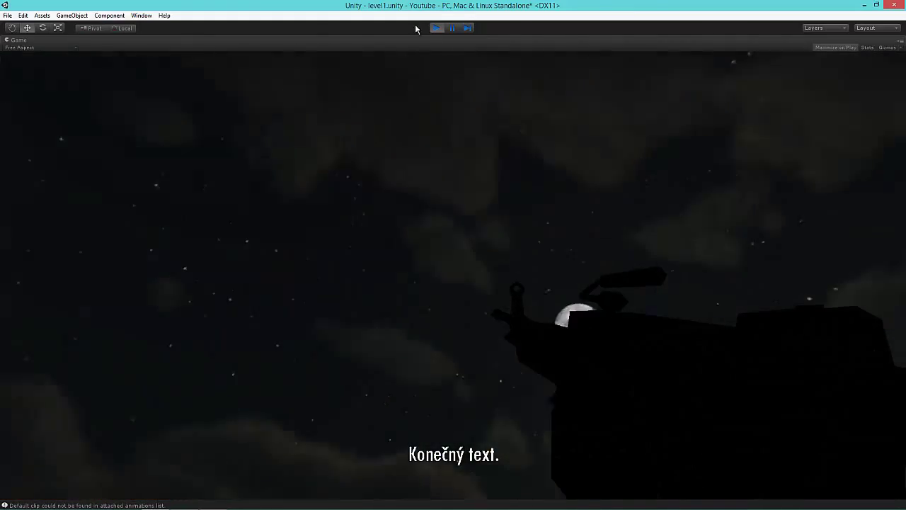
click(437, 28)
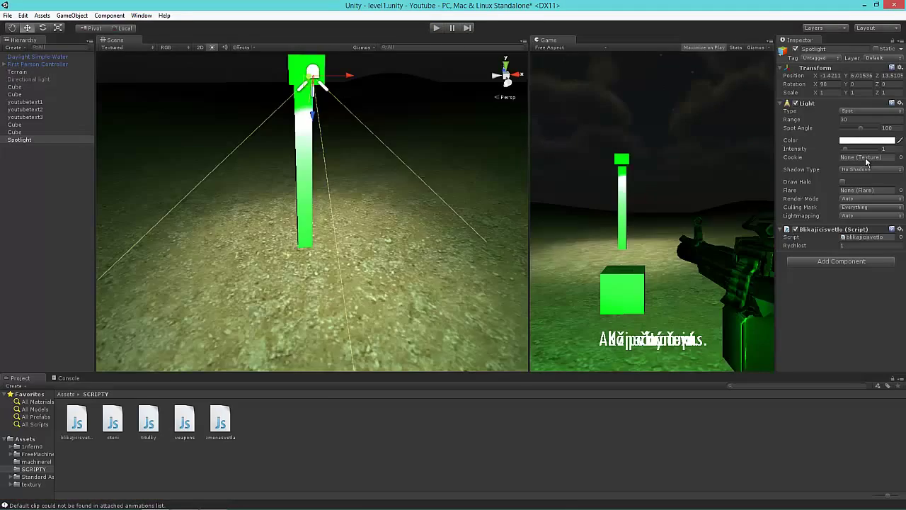
Test the flicker in Play mode with Rychlost set to 0.001.
click(867, 245)
text(0.001)
click(435, 30)
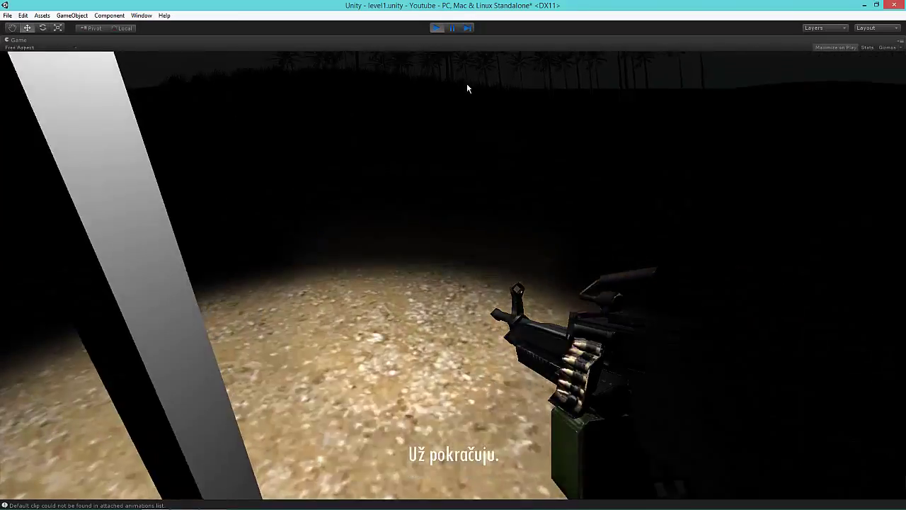
click(434, 28)
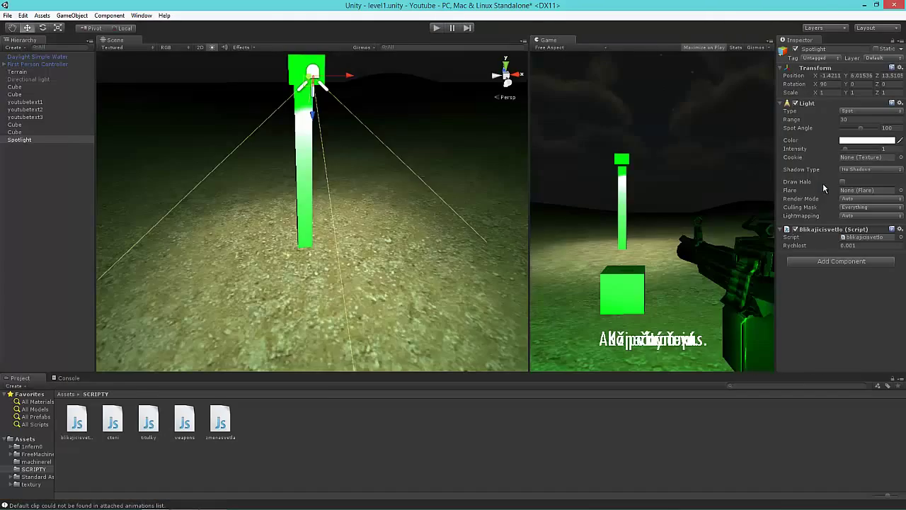
Restore Rychlost to 0.07 and run Play mode again to check the flicker.
click(854, 244)
text(7)
click(436, 28)
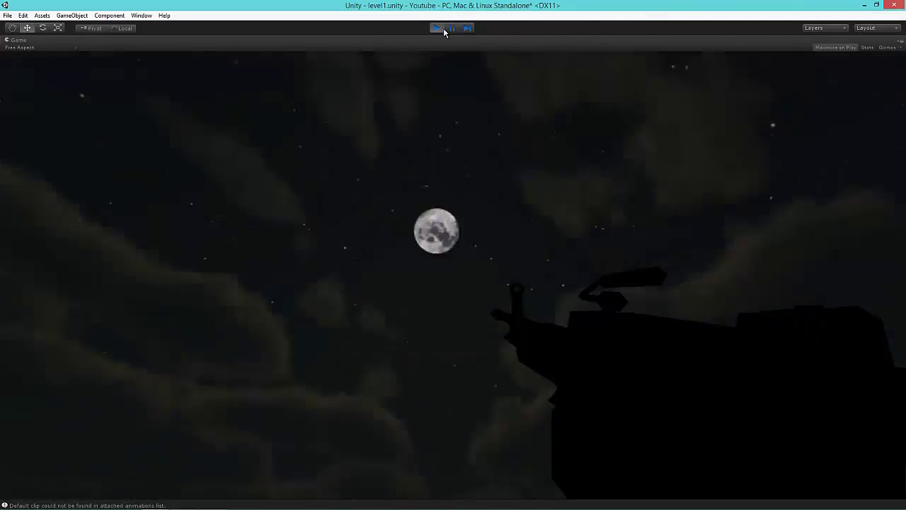
click(442, 29)
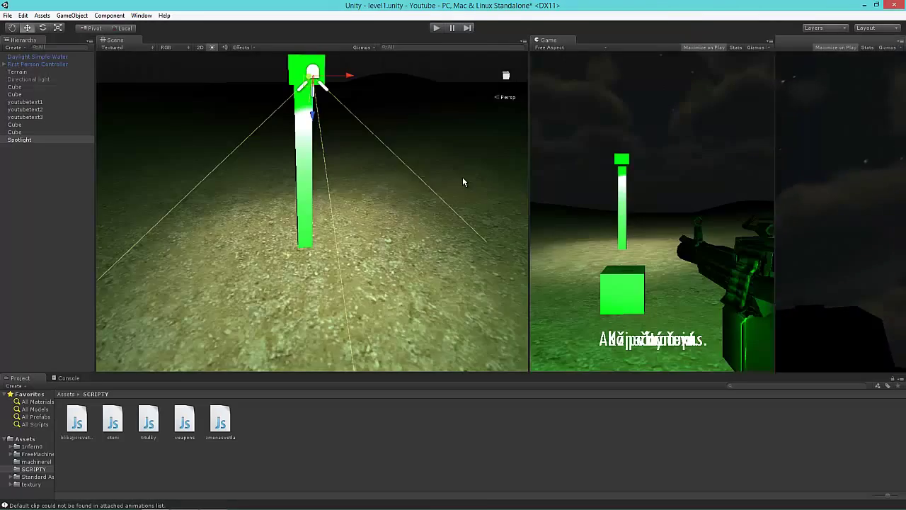